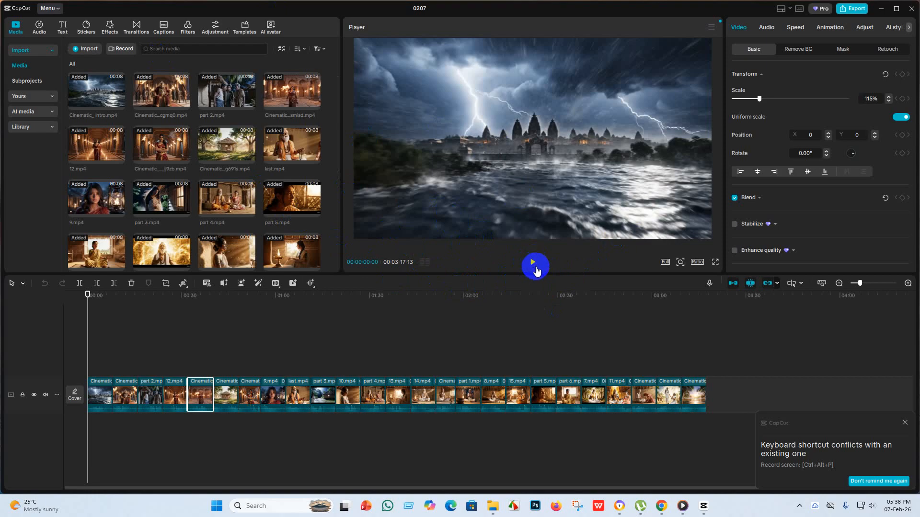
# Start playing the timeline from the beginning and raise the system volume slightly.
pyautogui.click(532, 262)
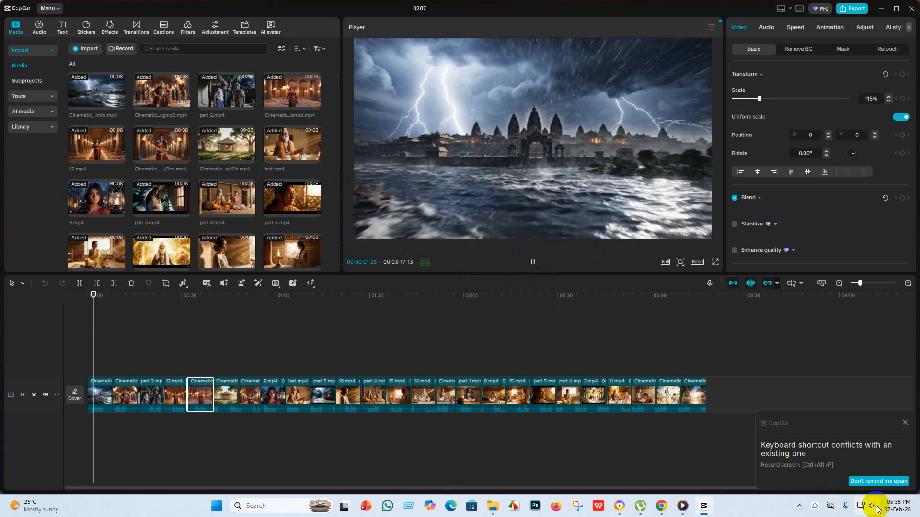
pyautogui.click(857, 504)
pyautogui.moveTo(850, 455)
pyautogui.mouseDown()
pyautogui.moveTo(843, 450)
pyautogui.moveTo(861, 450)
pyautogui.mouseUp()
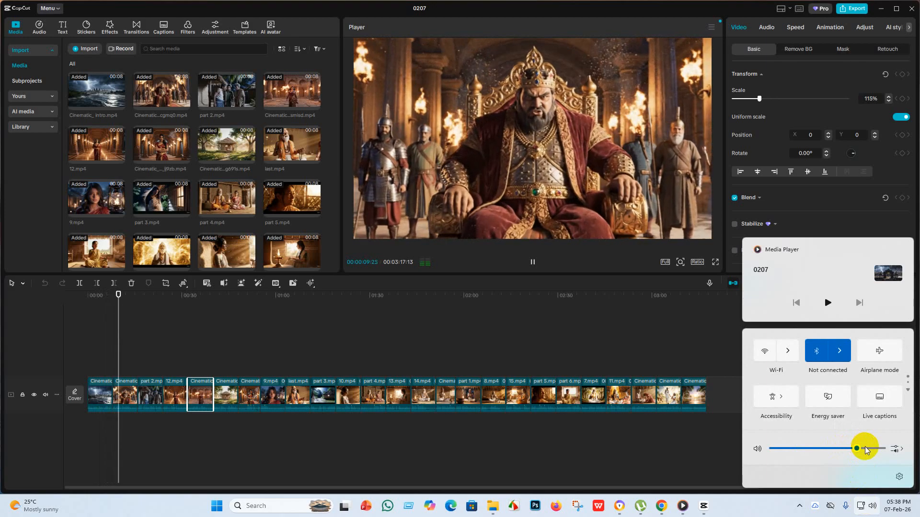
# Check a late moment of the timeline at about 2:51, pause playback and return the playhead to the start.
pyautogui.click(625, 342)
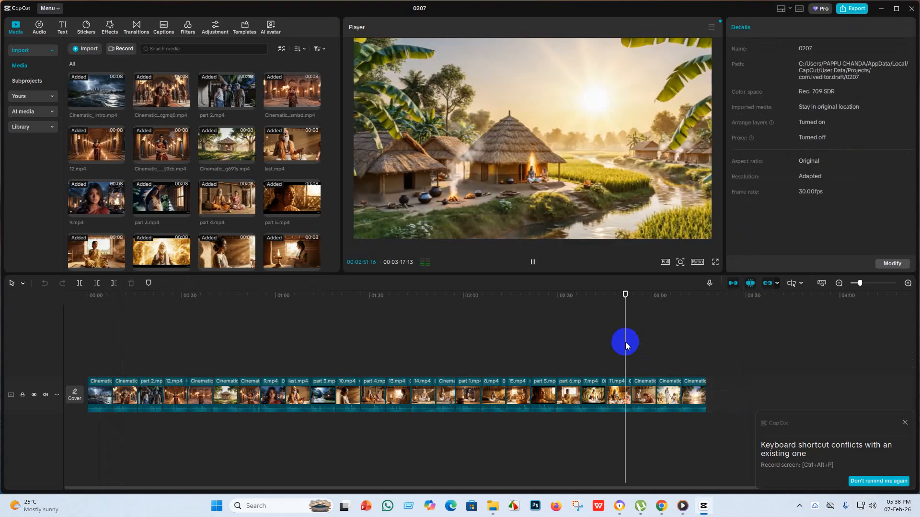
pyautogui.click(532, 263)
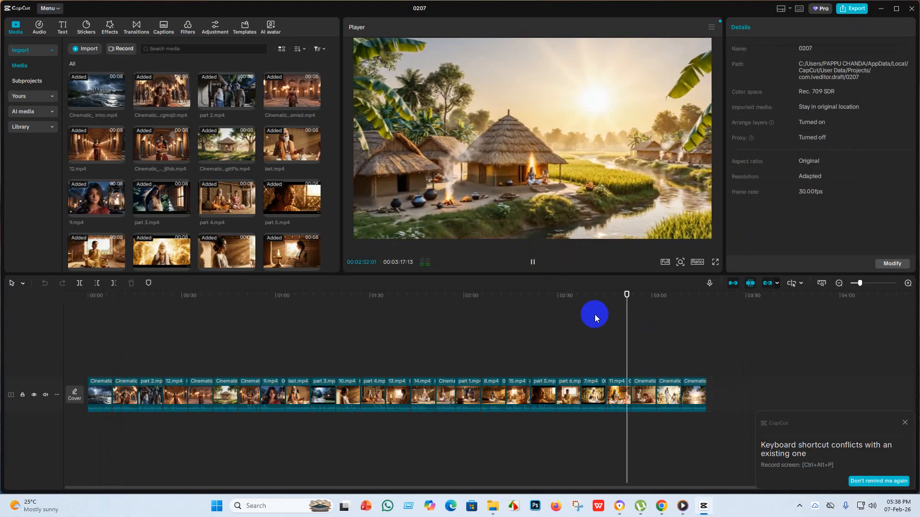
pyautogui.moveTo(626, 291); pyautogui.dragTo(30, 318)
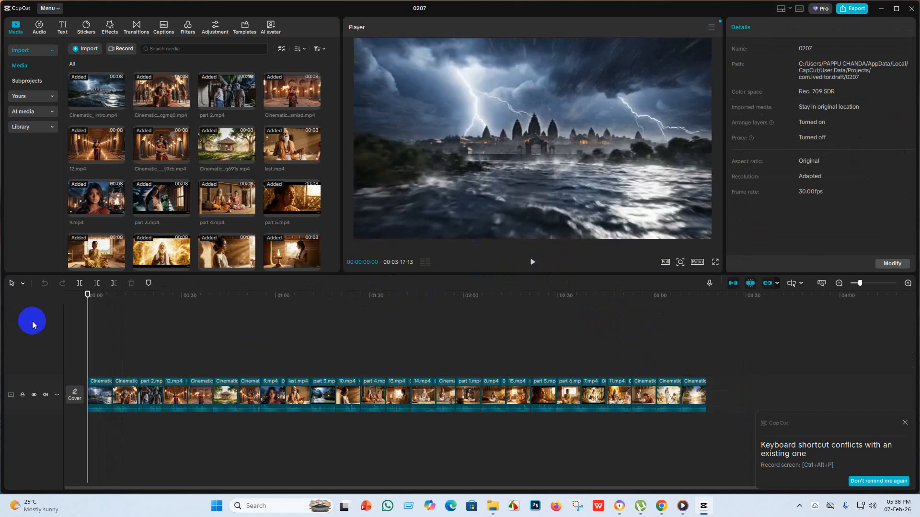
# Preview the video from the start to about 54 seconds, dismissing the OneDrive and shortcut-conflict notifications, and look through the imported clips.
pyautogui.click(532, 262)
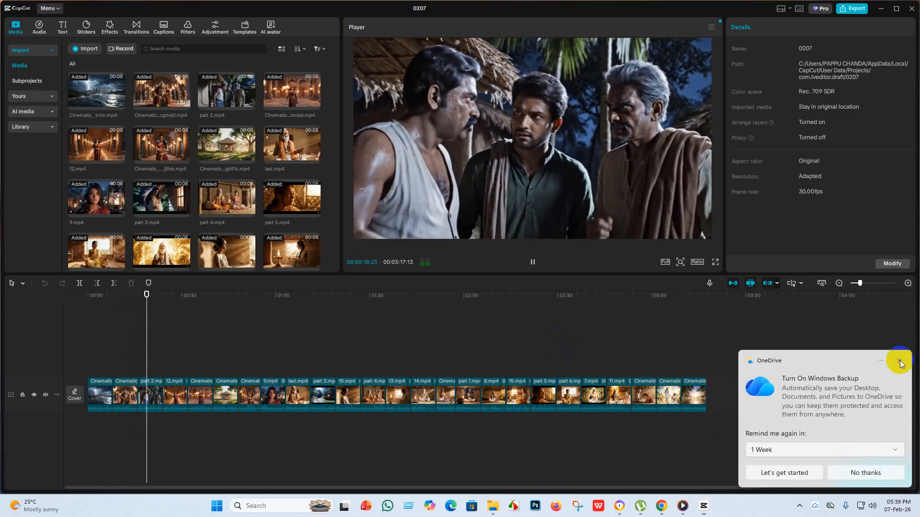
pyautogui.click(901, 359)
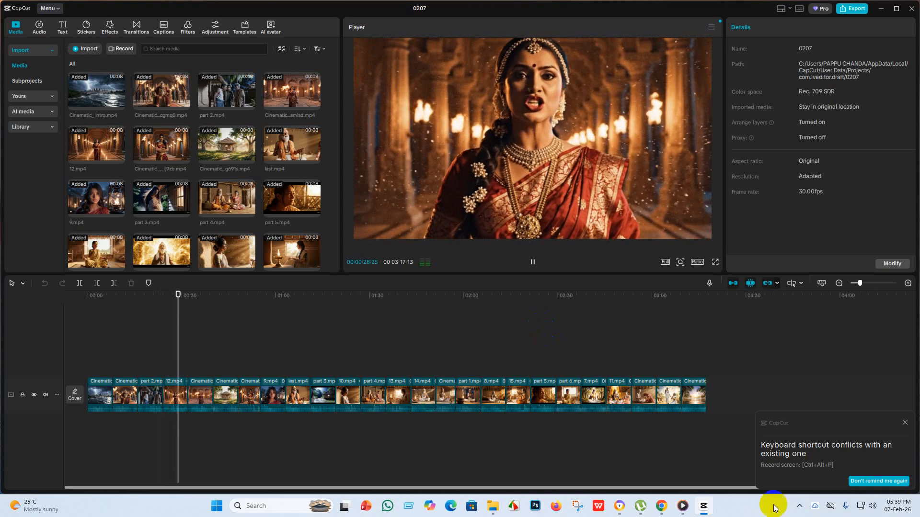
pyautogui.click(905, 424)
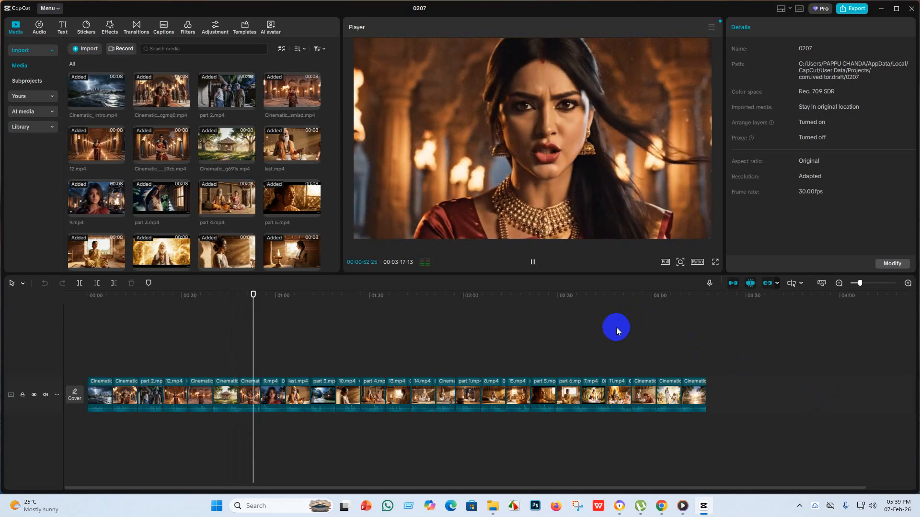
pyautogui.click(533, 262)
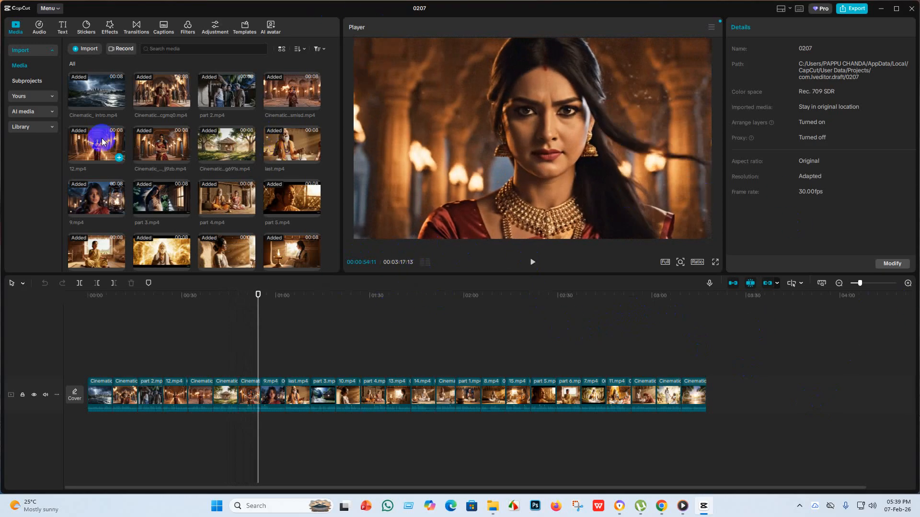
pyautogui.scroll(-4, 160, 189)
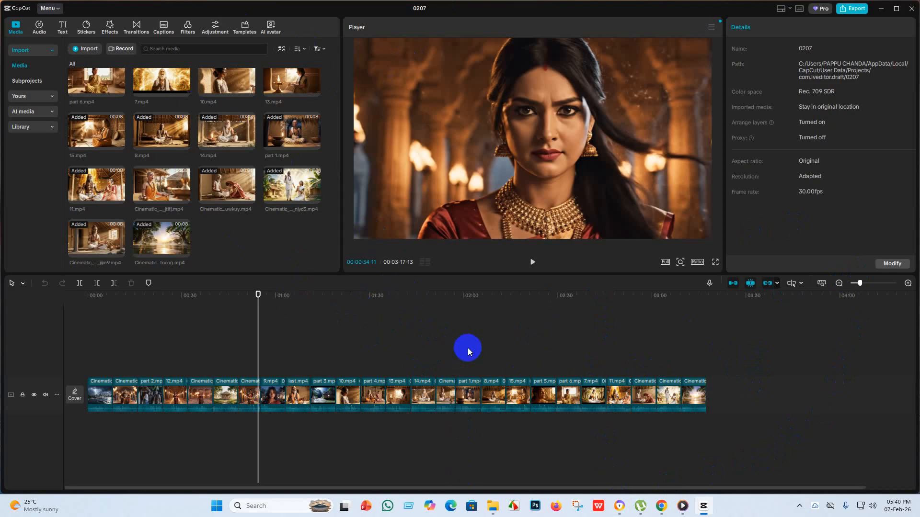
# Minimize the video editor and switch to Google Chrome with the third profile, in a maximized window.
pyautogui.click(874, 6)
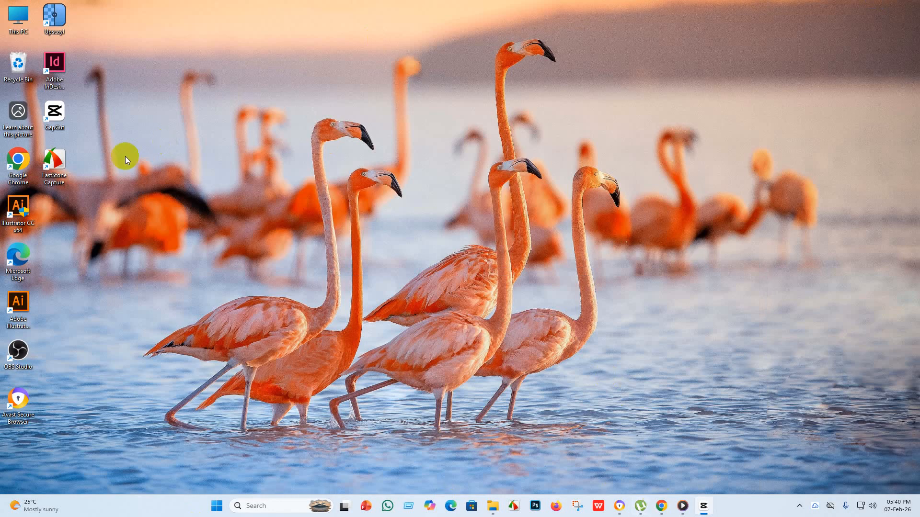
pyautogui.click(660, 506)
pyautogui.click(659, 506)
pyautogui.click(660, 506)
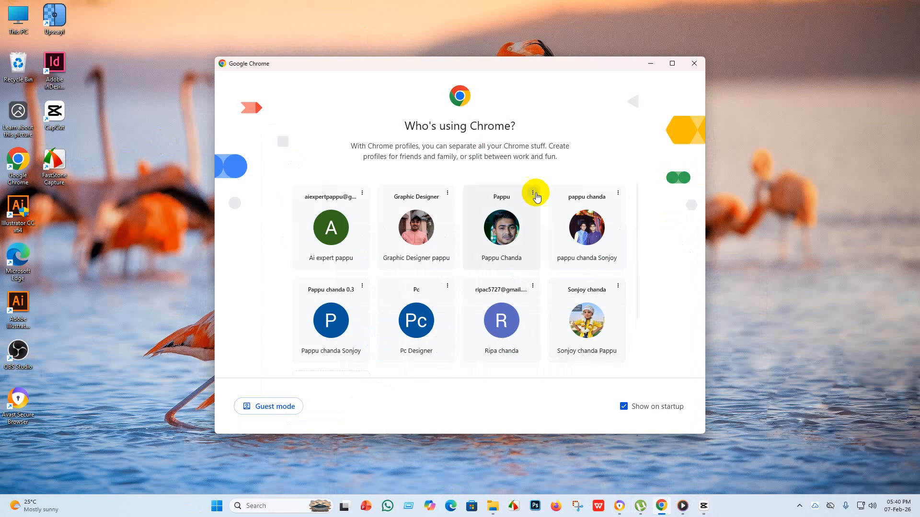
pyautogui.click(506, 237)
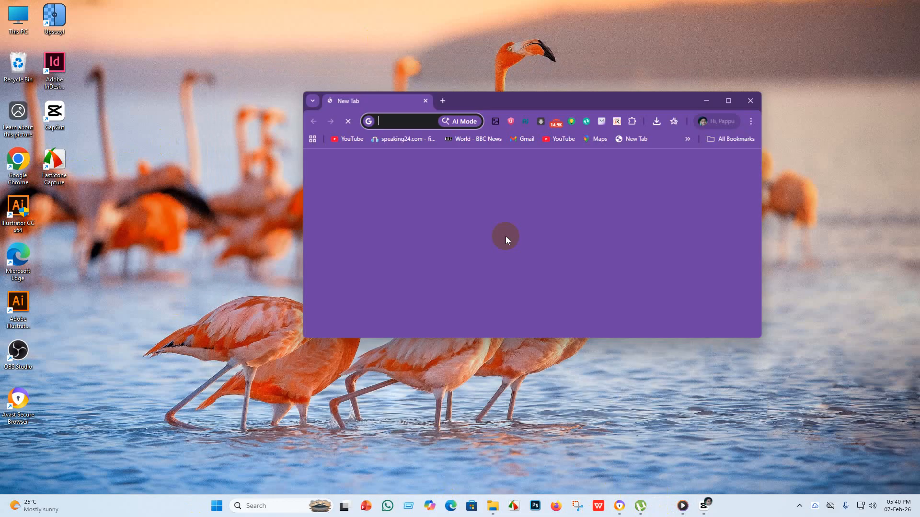
pyautogui.click(731, 101)
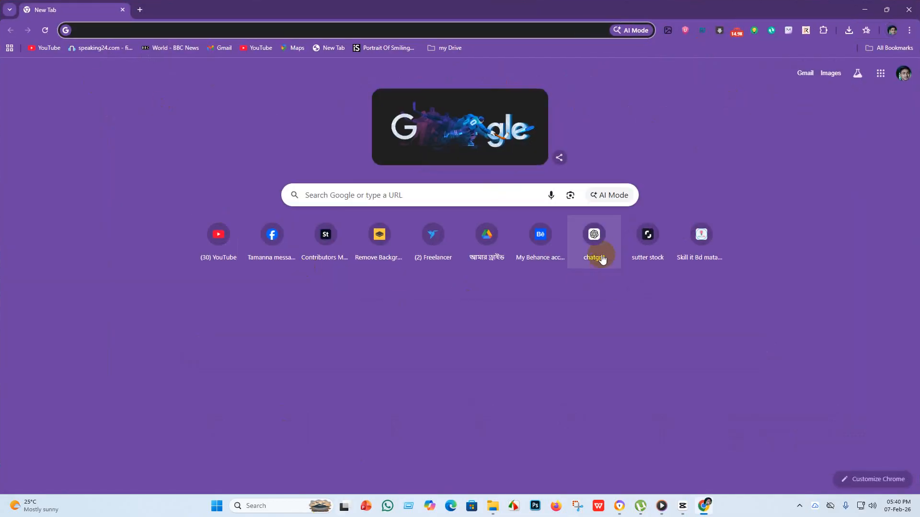
# Open ChatGPT from the new tab page and load the pinned chat "করলা ভিডিও পরামর্শ".
pyautogui.click(595, 234)
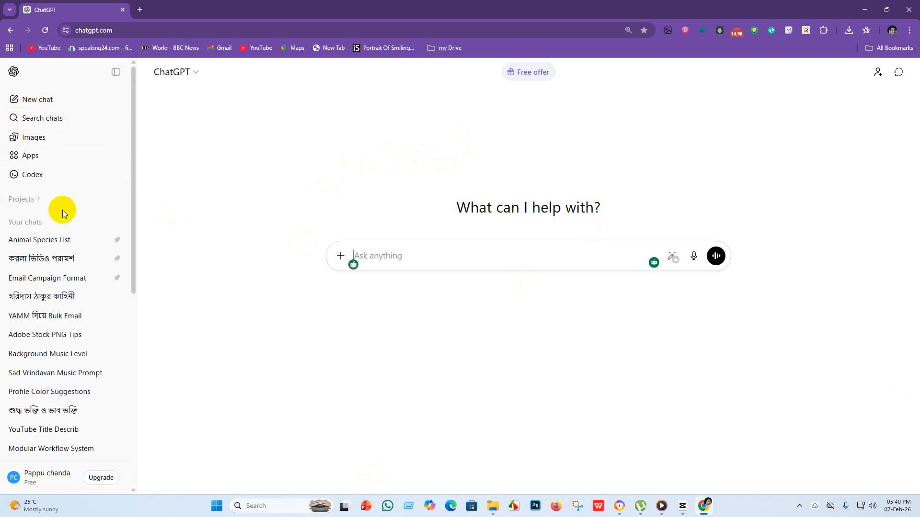
pyautogui.click(26, 264)
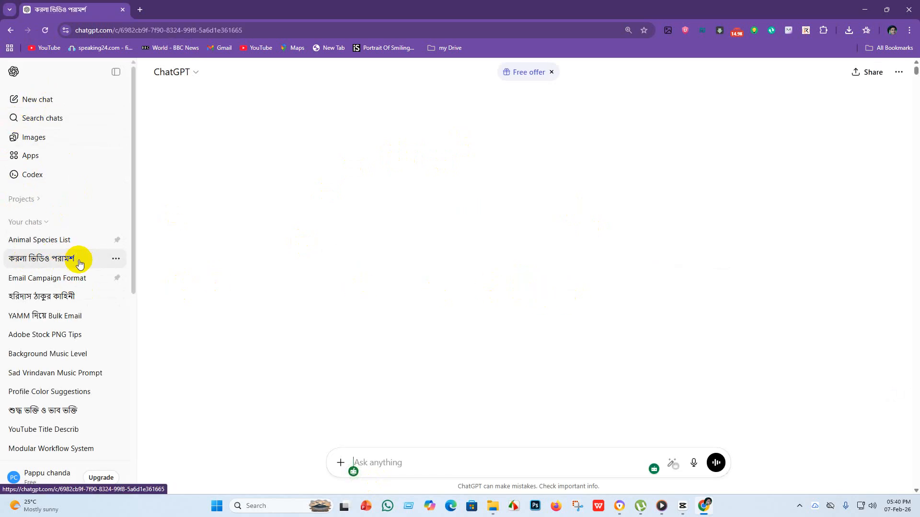
pyautogui.scroll(-1, 568, 343)
# Examine the end of the chat, from the YouTube title and description back to the 8-second intro prompt on Haridas' Strict Devotion.
pyautogui.scroll(20, 566, 352)
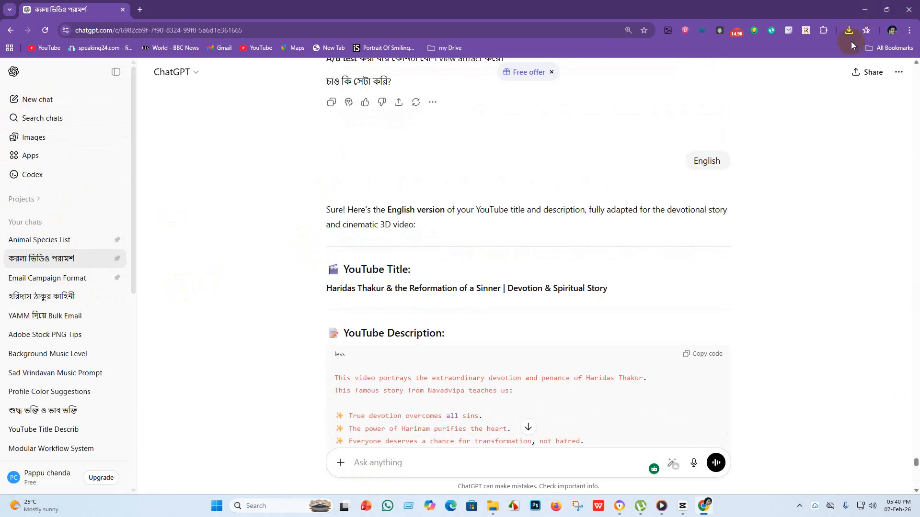
pyautogui.scroll(6, 504, 226)
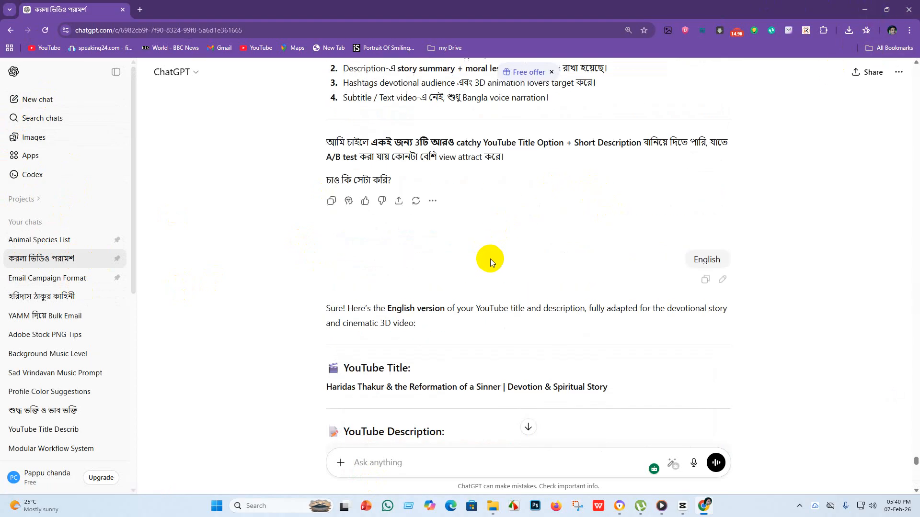
pyautogui.scroll(20, 550, 289)
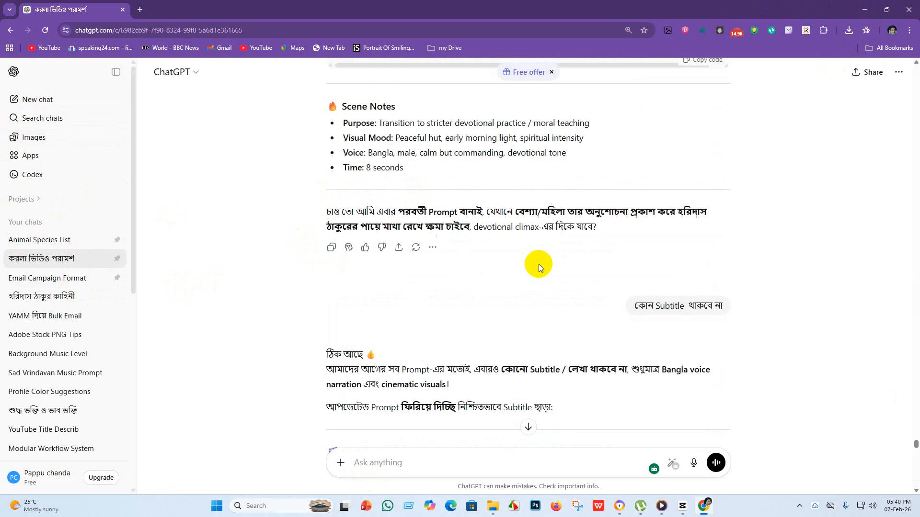
pyautogui.scroll(10, 537, 266)
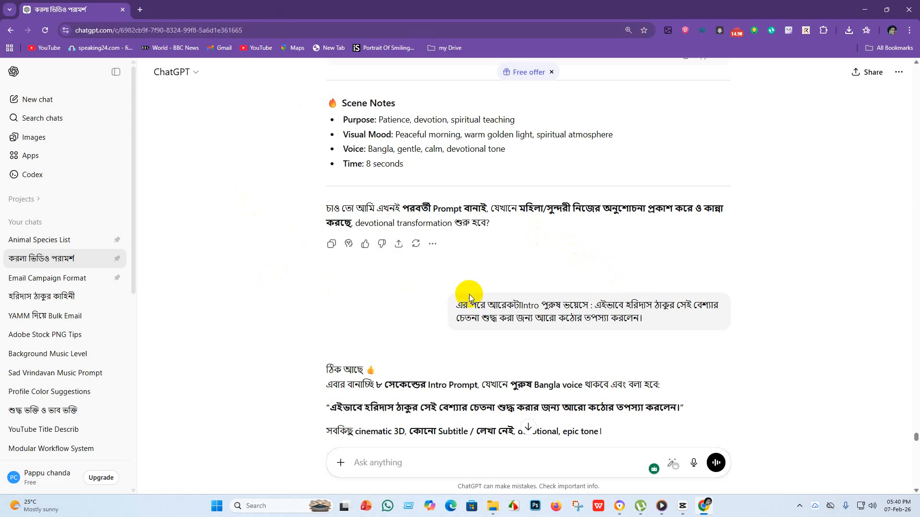
pyautogui.scroll(1, 460, 249)
pyautogui.scroll(-3, 517, 235)
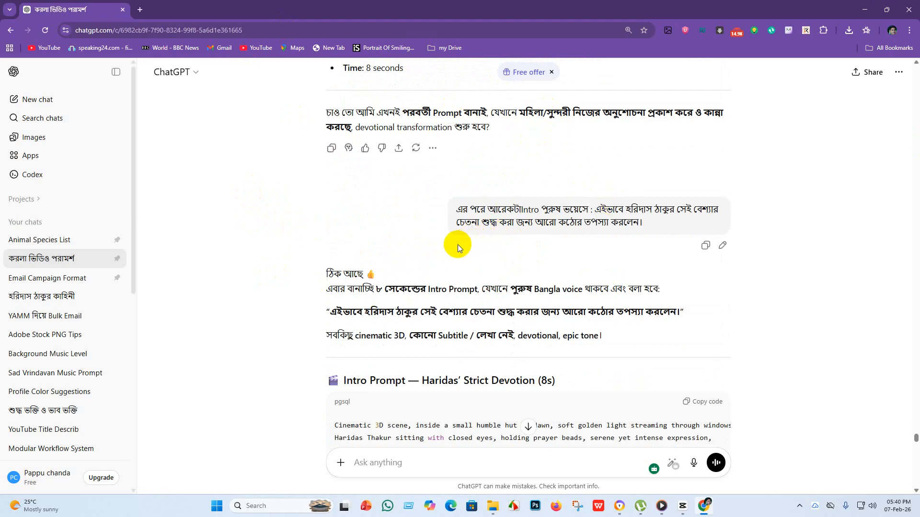
pyautogui.scroll(-4, 479, 249)
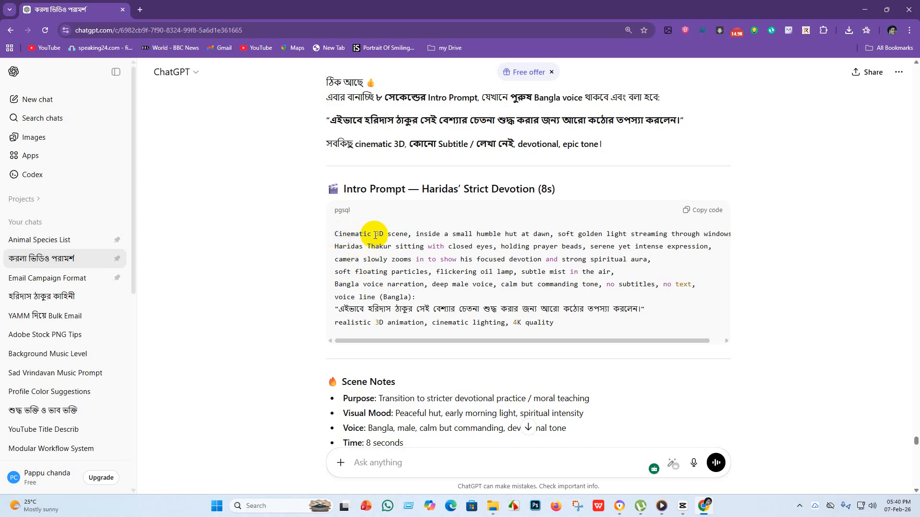
pyautogui.scroll(2, 465, 235)
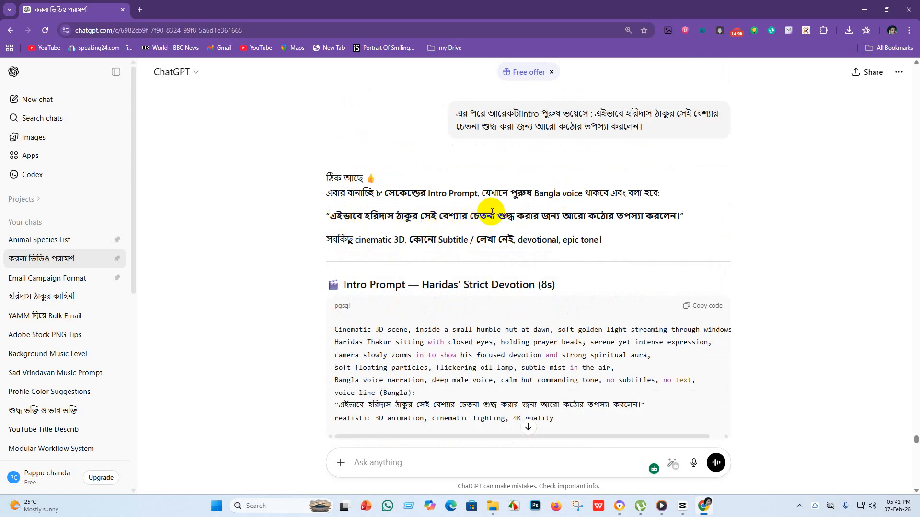
pyautogui.scroll(1, 554, 225)
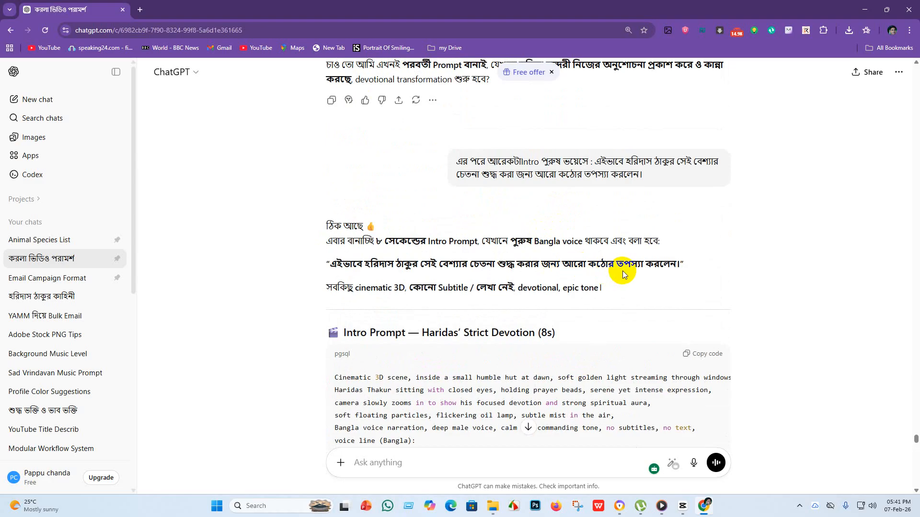
# Look back through the earlier 8-second scene prompts in the chat, including the Gita Shloka intro, closing prompt and extra prompts 18 and 13.
pyautogui.scroll(9, 576, 229)
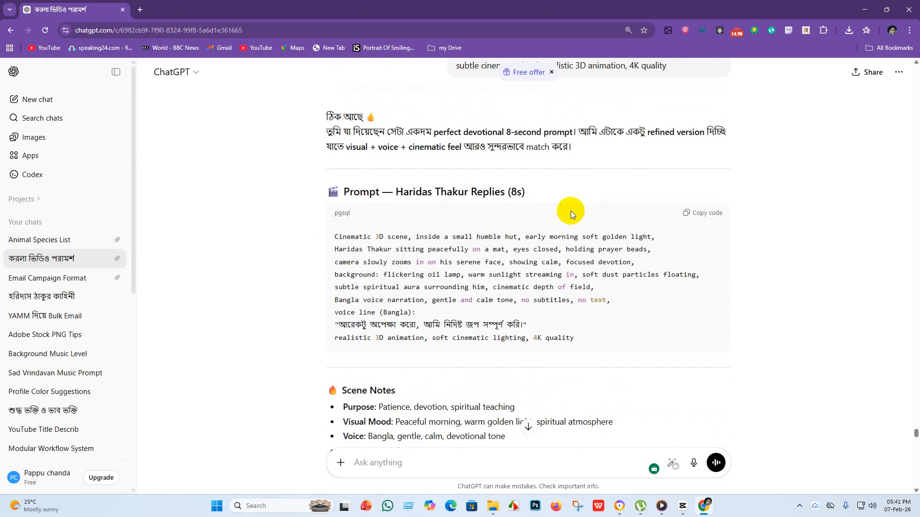
pyautogui.scroll(15, 551, 211)
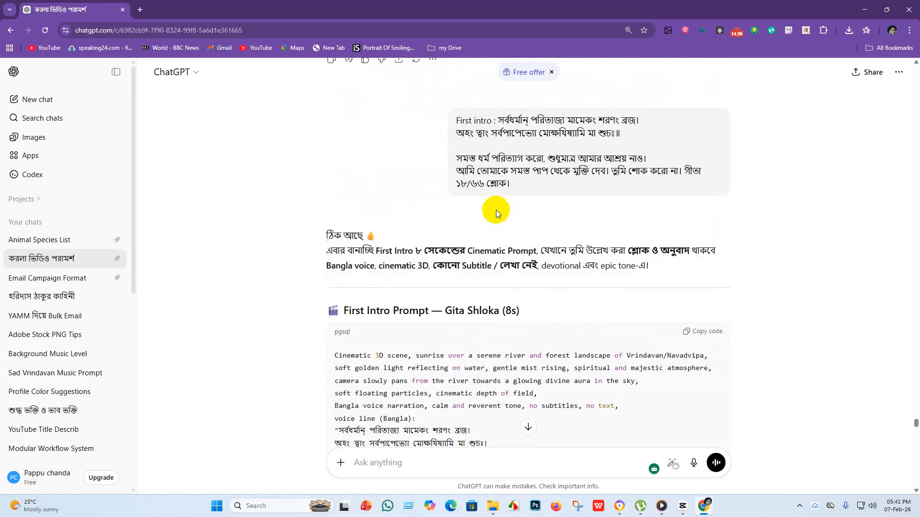
pyautogui.scroll(10, 505, 268)
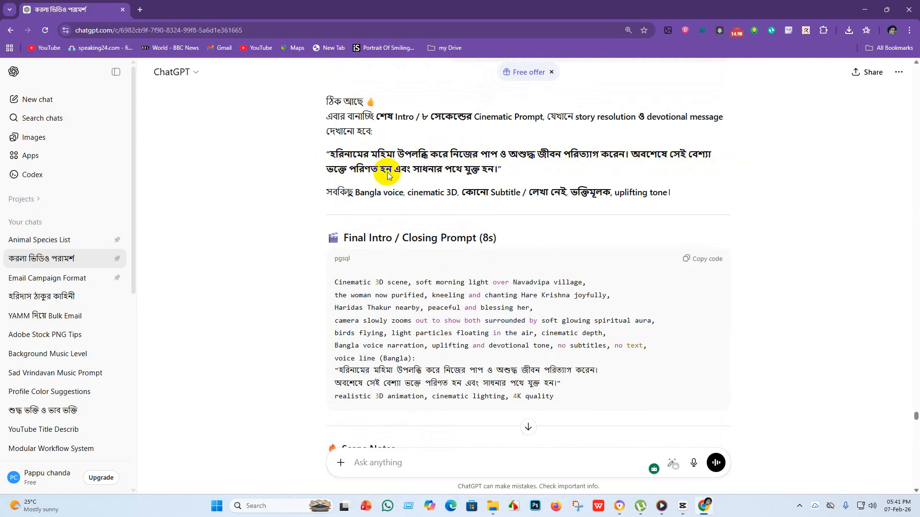
pyautogui.scroll(9, 531, 190)
pyautogui.scroll(15, 552, 182)
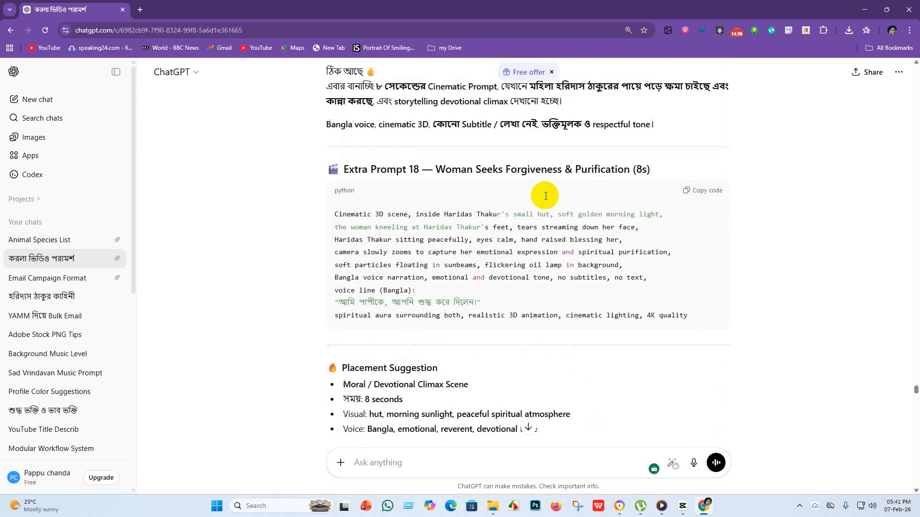
pyautogui.scroll(15, 419, 171)
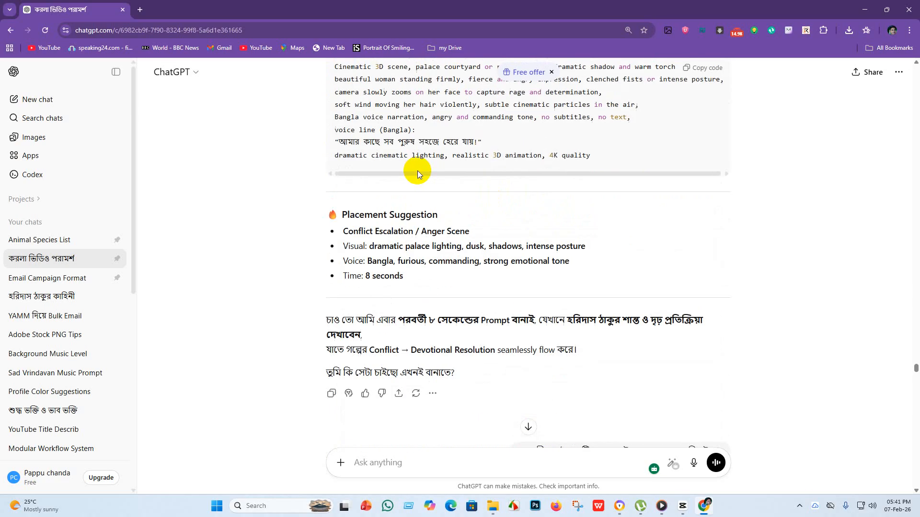
pyautogui.scroll(15, 396, 178)
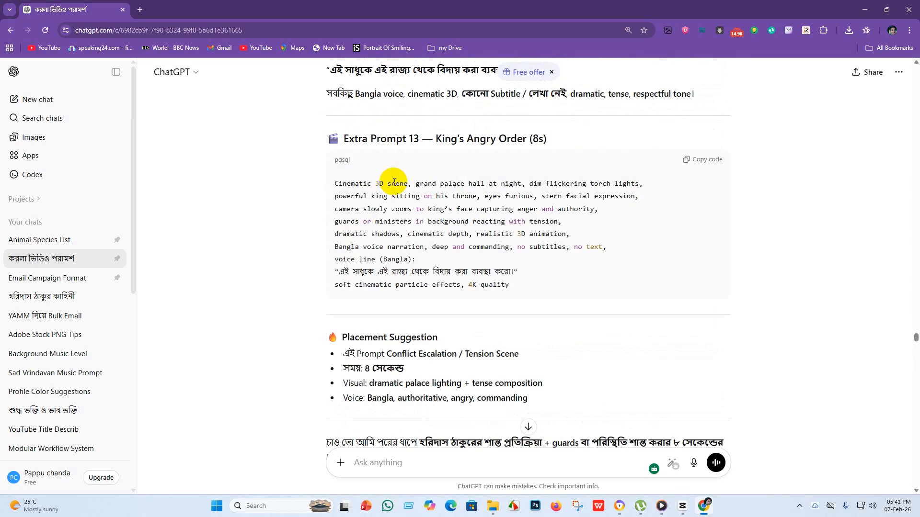
pyautogui.scroll(3, 378, 223)
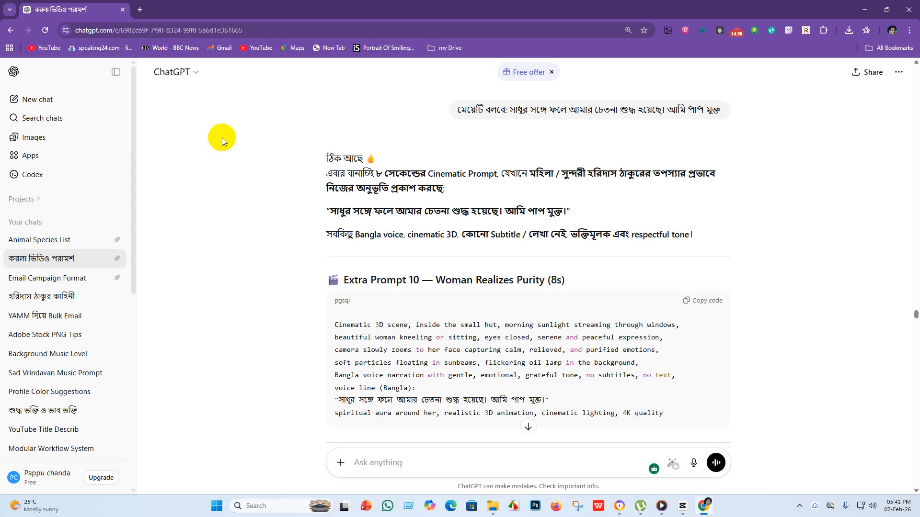
# Examine the text of Extra Prompt 11, Haridas Starts Kirtan, highlighting its full prompt and then clearing the selection.
pyautogui.scroll(-6, 437, 170)
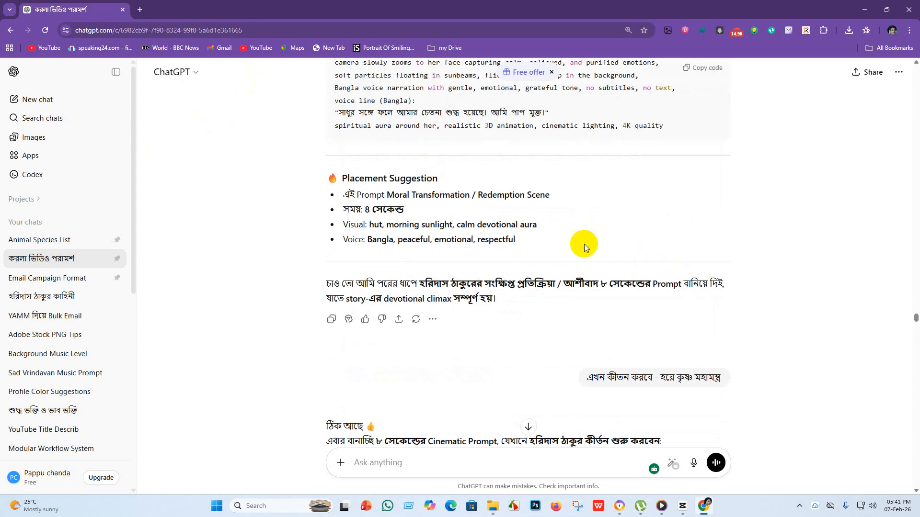
pyautogui.scroll(-12, 585, 243)
pyautogui.scroll(4, 524, 312)
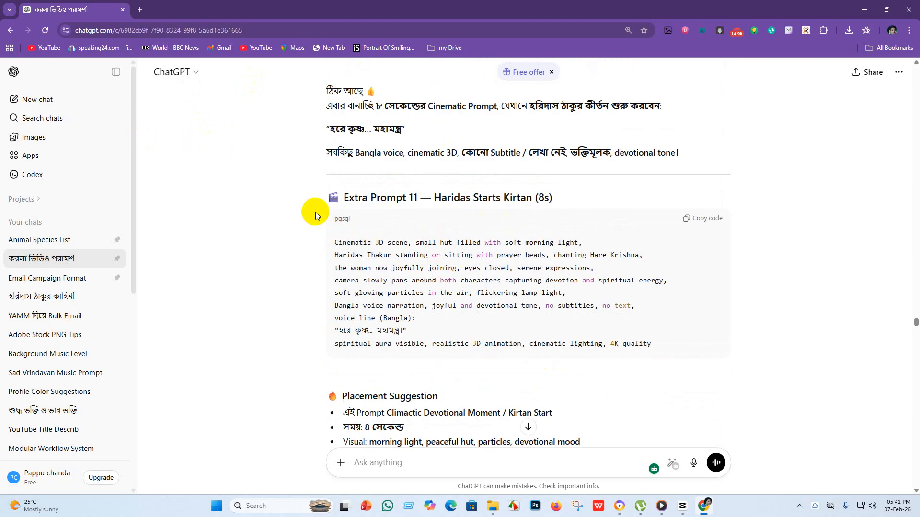
pyautogui.moveTo(334, 241); pyautogui.dragTo(692, 343)
pyautogui.scroll(2, 598, 347)
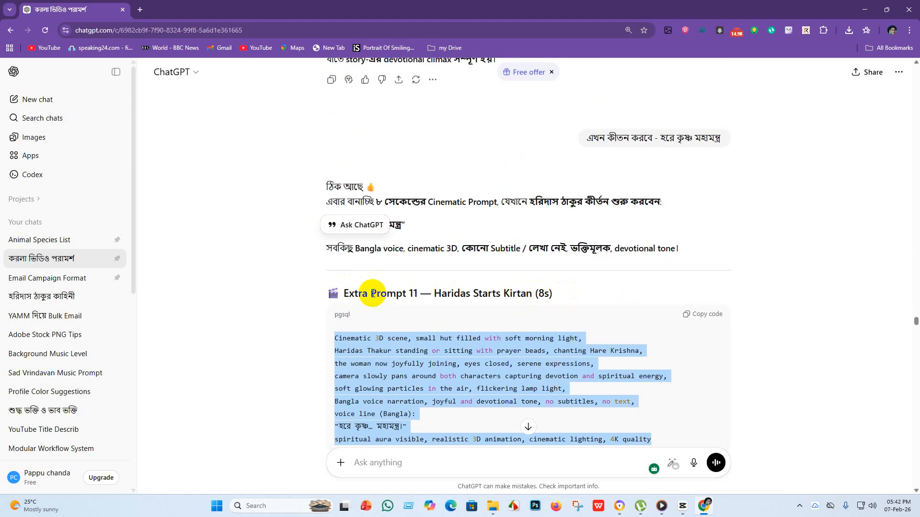
pyautogui.moveTo(373, 293); pyautogui.dragTo(409, 299)
pyautogui.click(617, 293)
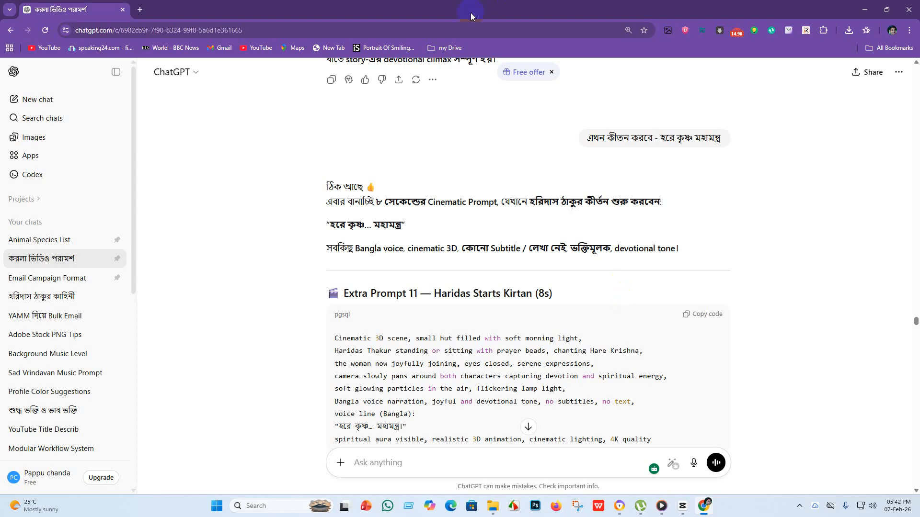
# Read on through Extra Prompts 11, 12, 15 and 15 (Rage Mode), highlighting most of the Haridas Starts Kirtan prompt.
pyautogui.scroll(-3, 335, 318)
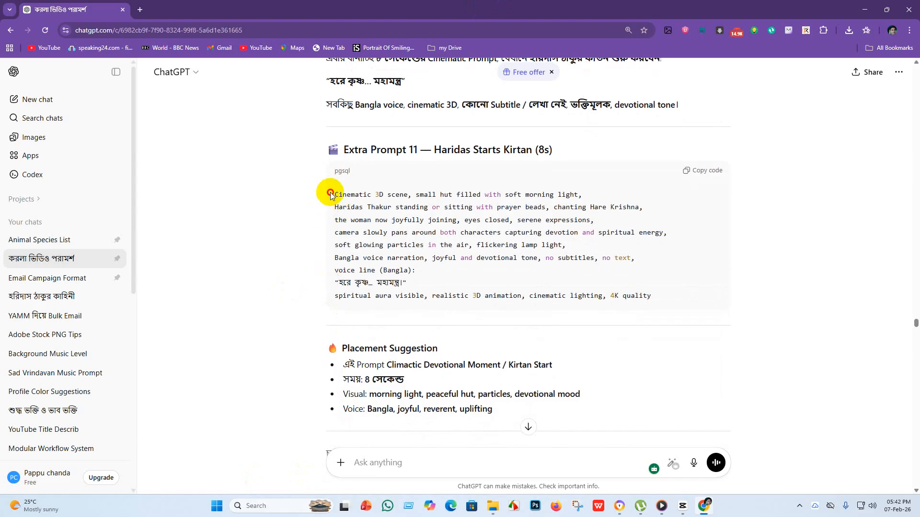
pyautogui.moveTo(331, 193); pyautogui.dragTo(487, 277)
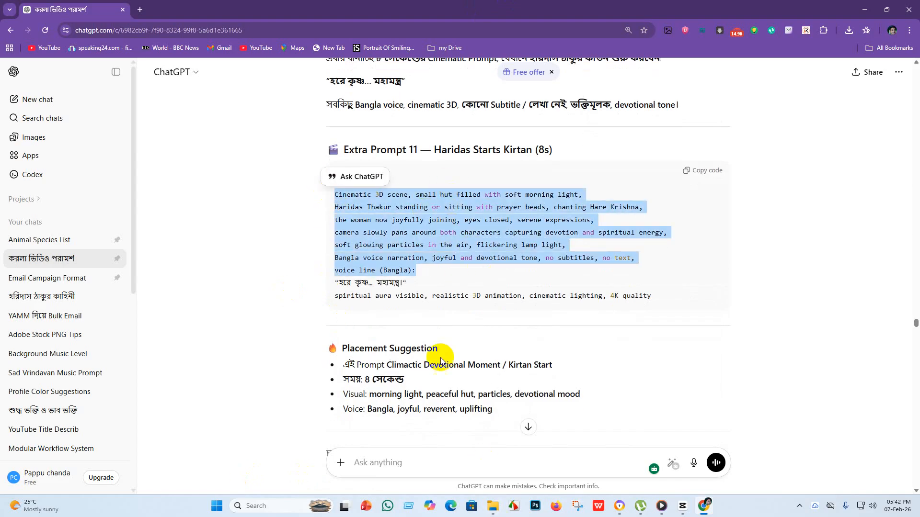
pyautogui.scroll(2, 574, 292)
pyautogui.scroll(-20, 448, 285)
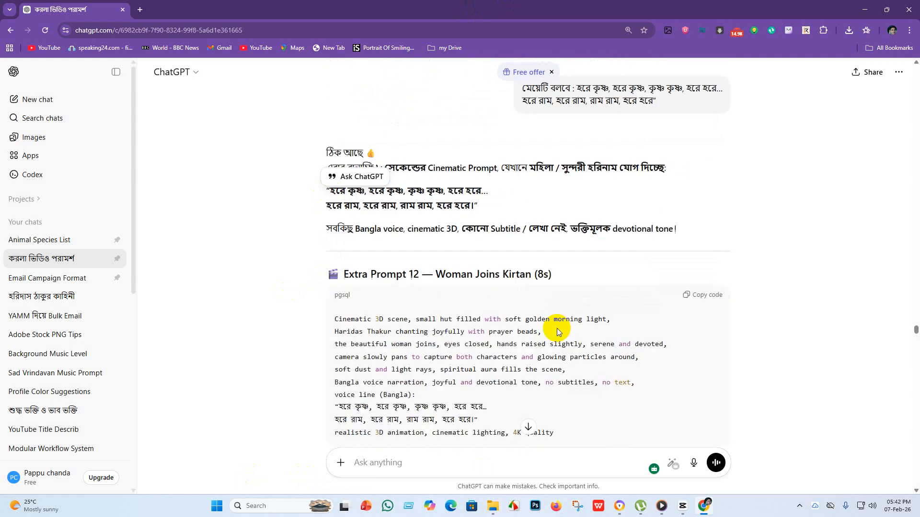
pyautogui.scroll(-15, 491, 392)
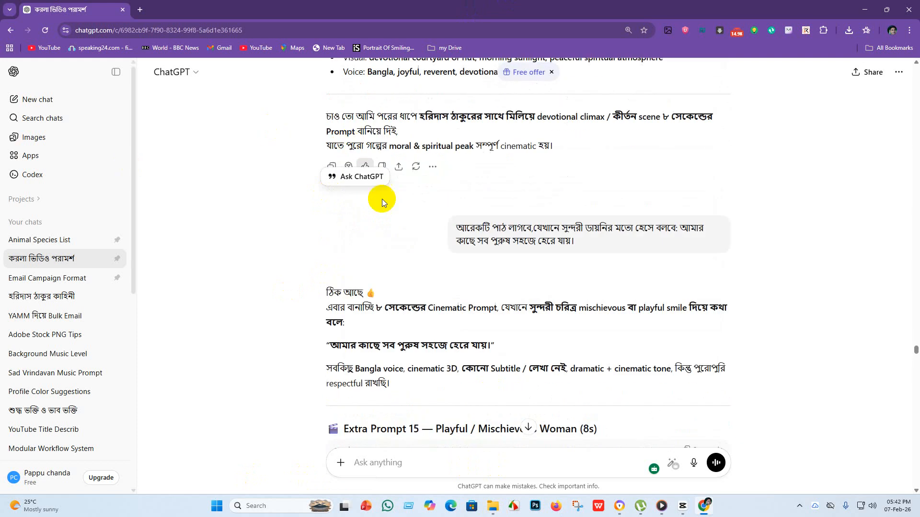
pyautogui.scroll(-5, 543, 303)
pyautogui.scroll(8, 535, 302)
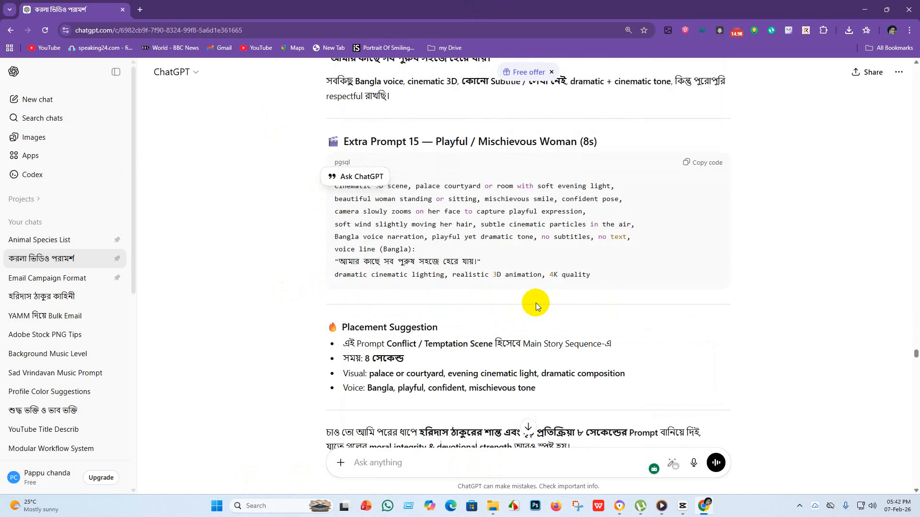
pyautogui.scroll(-15, 527, 307)
pyautogui.scroll(-7, 504, 309)
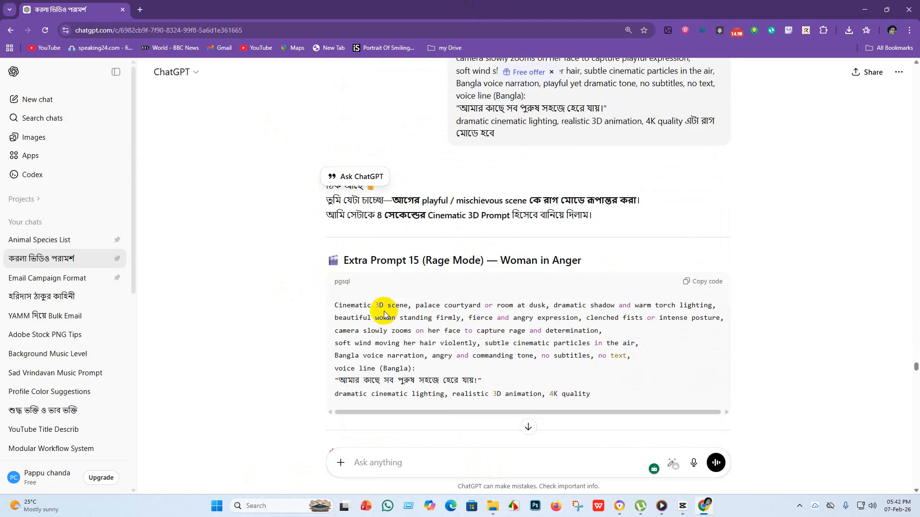
# Highlight the rage-mode wording and "8 সেকেন্ডের" in the reply above Extra Prompt 15 (Rage Mode), and view its placement suggestion.
pyautogui.moveTo(554, 204); pyautogui.dragTo(656, 204)
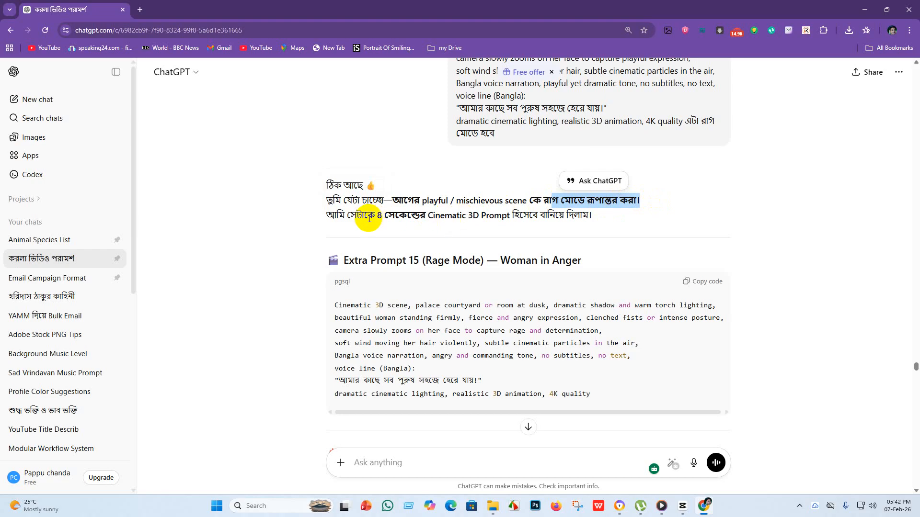
pyautogui.moveTo(376, 214); pyautogui.dragTo(424, 229)
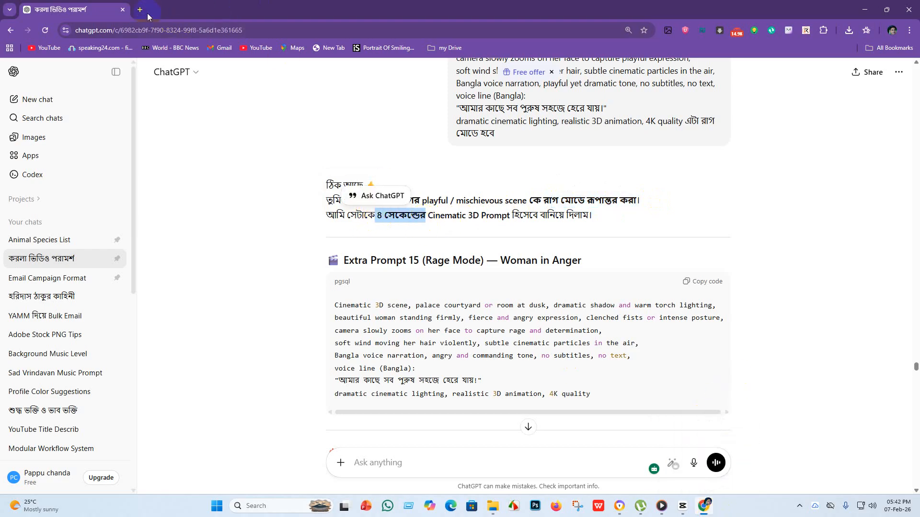
pyautogui.scroll(-4, 668, 429)
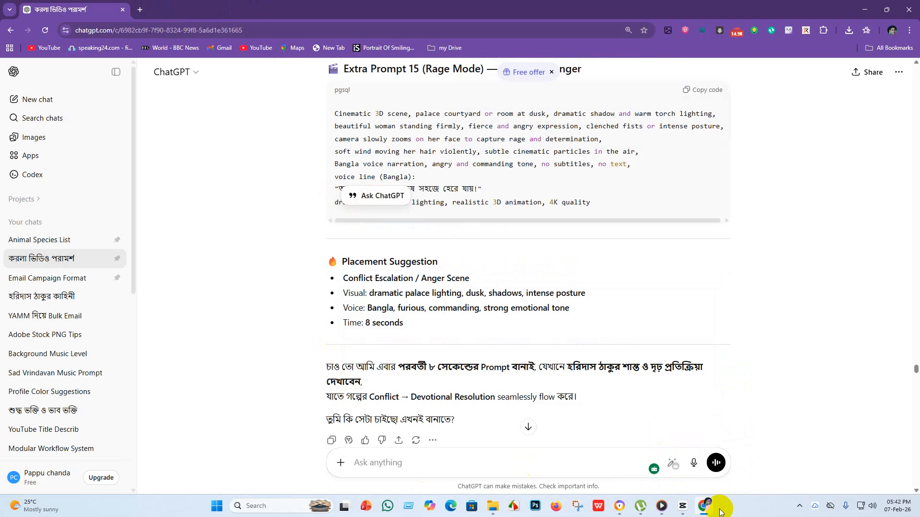
# Minimize the browser and relaunch Chrome from the desktop with the same user profile.
pyautogui.click(704, 504)
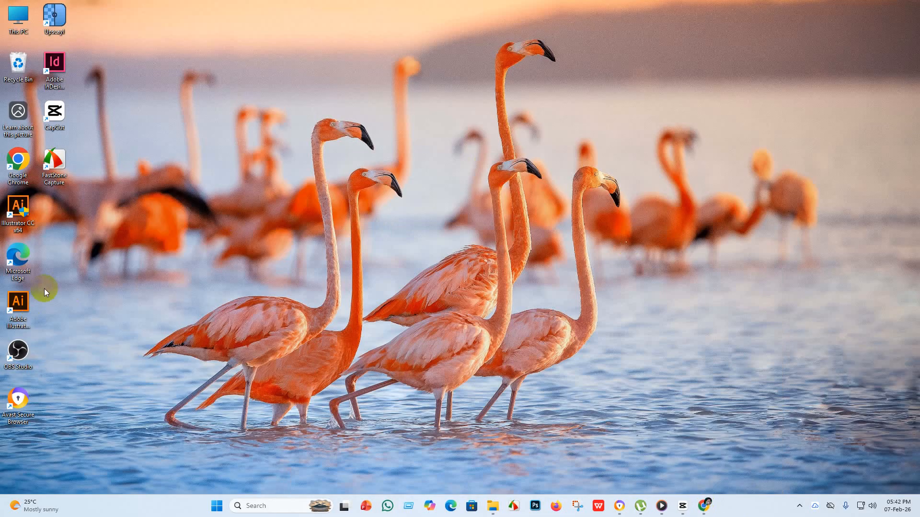
pyautogui.doubleClick(18, 161)
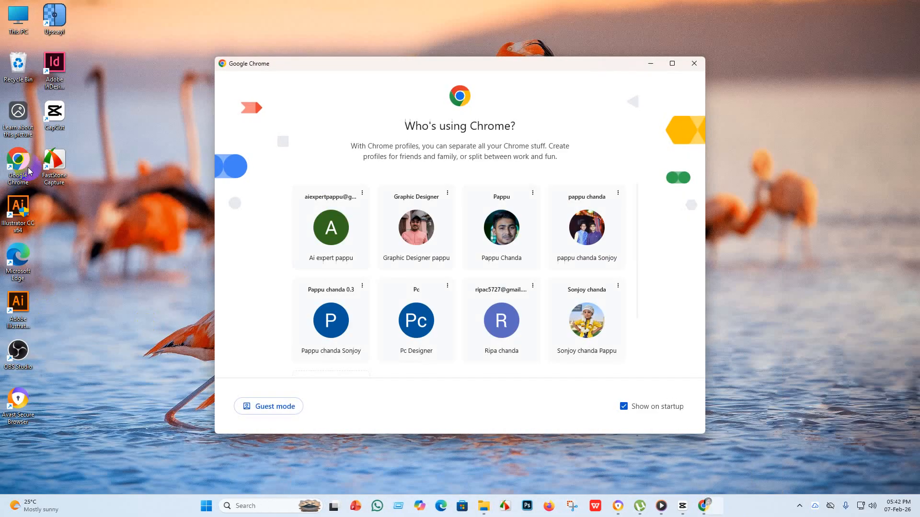
pyautogui.click(513, 237)
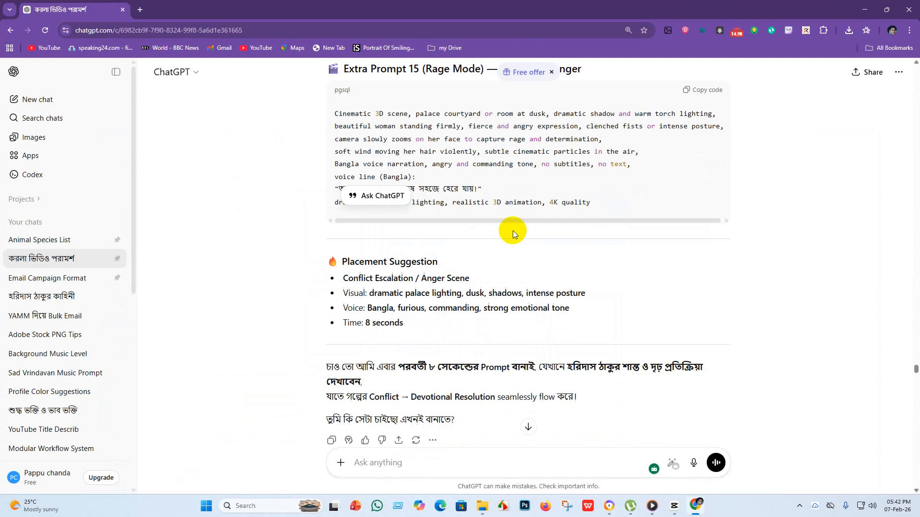
# Search Google for "flow" in a new tab, open the Google Labs Flow site and start creating with Flow.
pyautogui.click(139, 9)
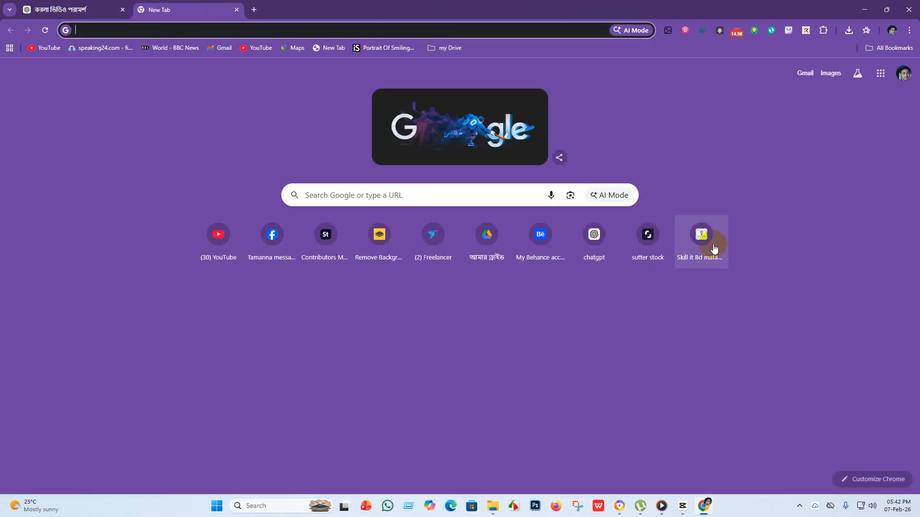
pyautogui.click(350, 197)
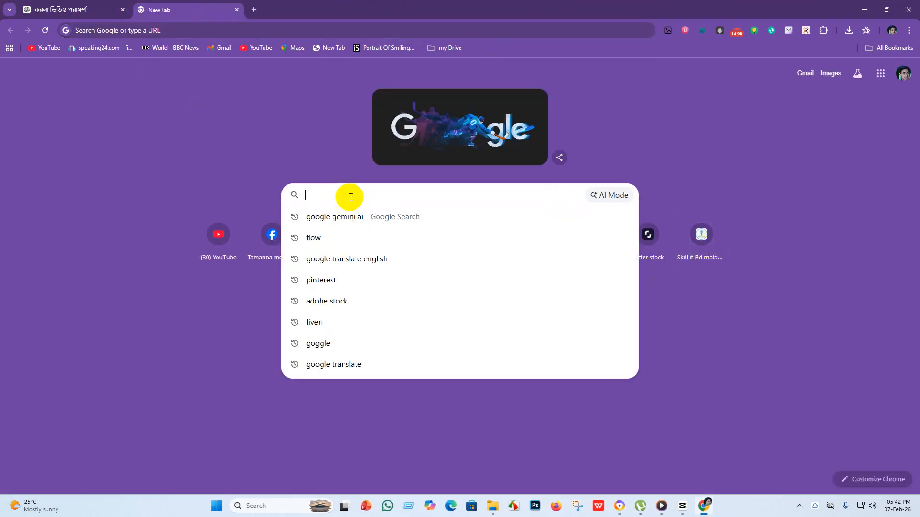
pyautogui.click(330, 235)
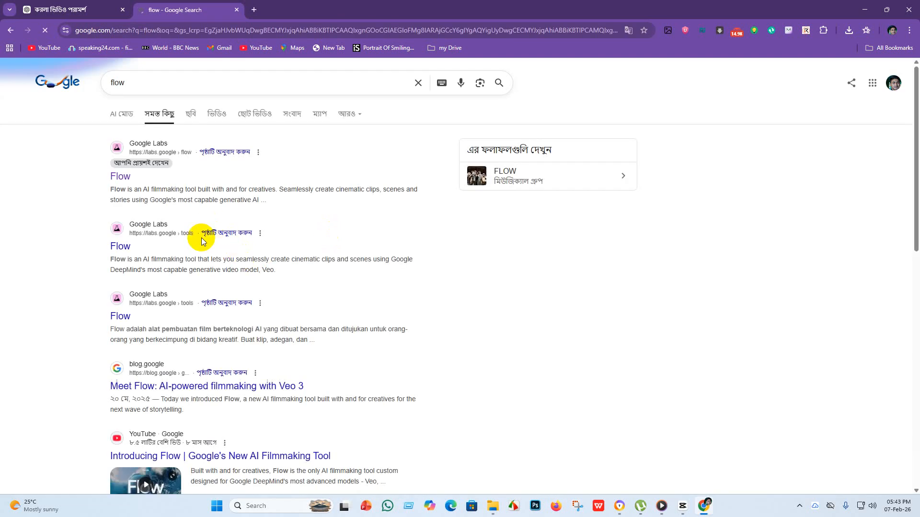
pyautogui.click(121, 178)
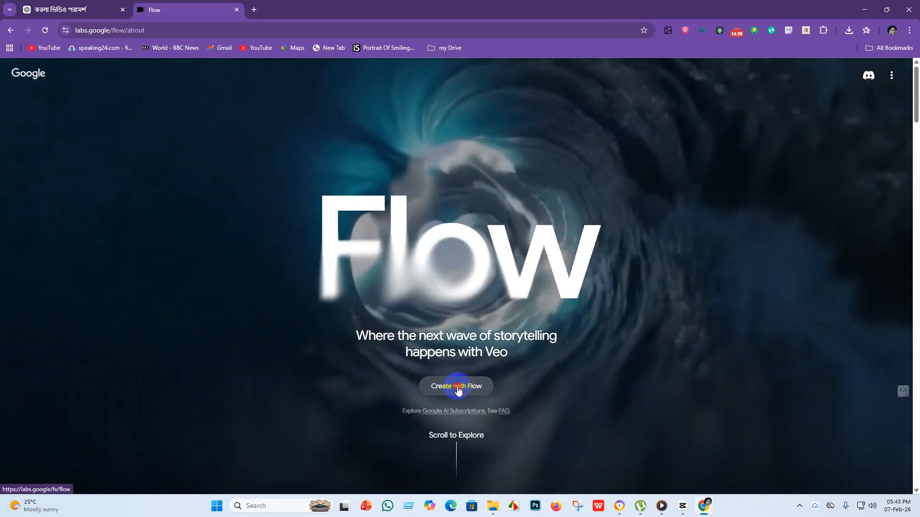
pyautogui.click(457, 386)
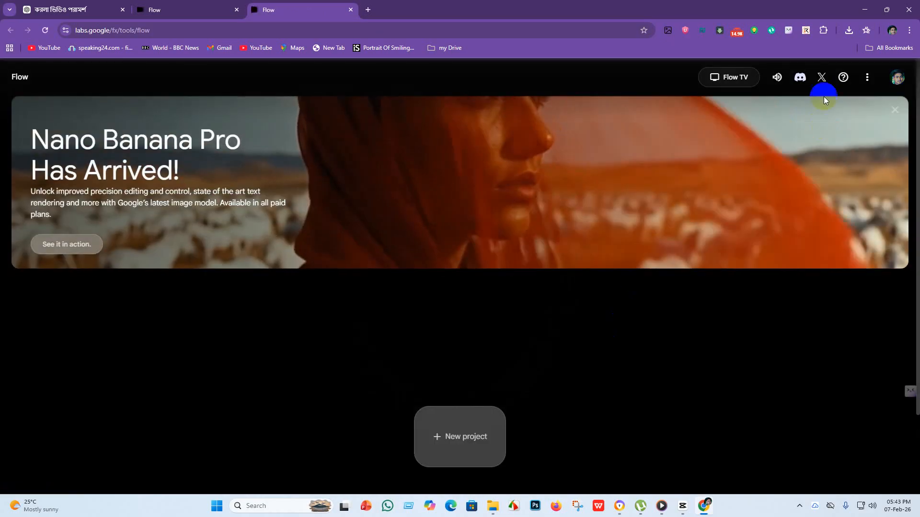
# Check the Flow account's remaining AI credits and look over the existing projects.
pyautogui.scroll(-2, 431, 402)
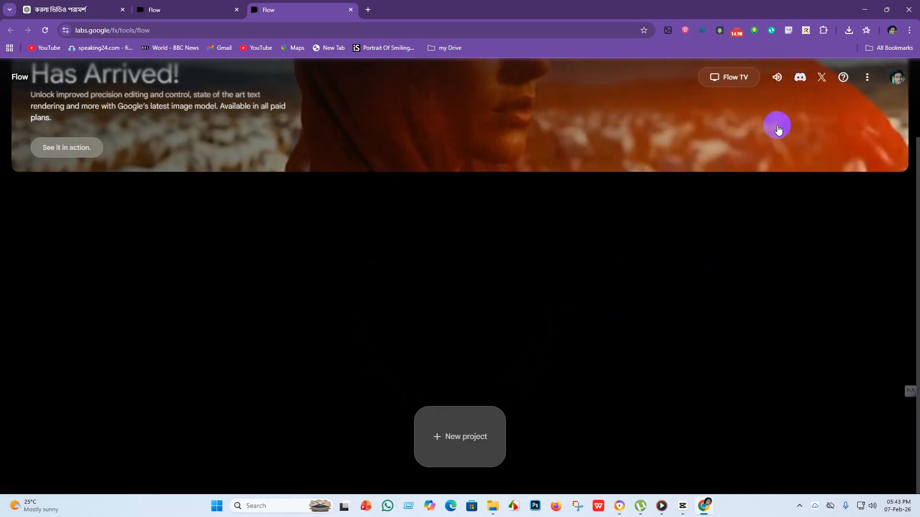
pyautogui.click(897, 78)
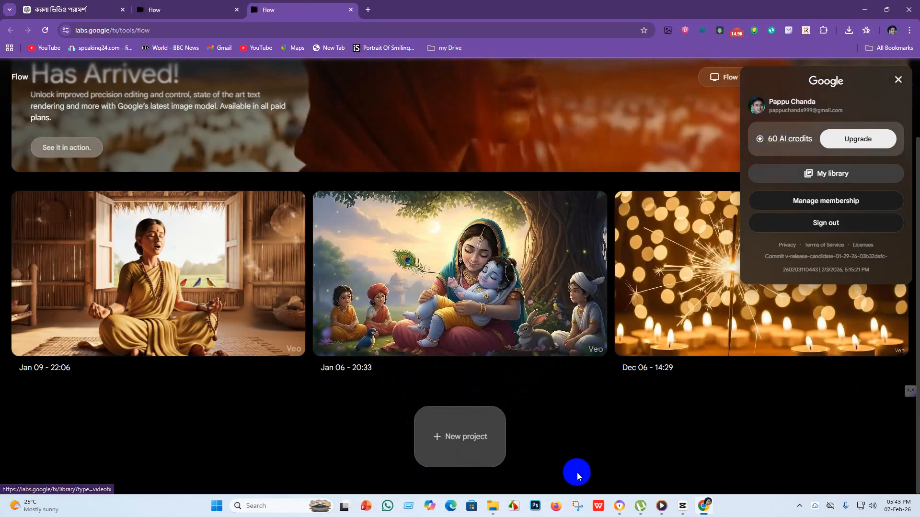
pyautogui.click(572, 447)
pyautogui.scroll(2, 312, 263)
pyautogui.scroll(-2, 311, 263)
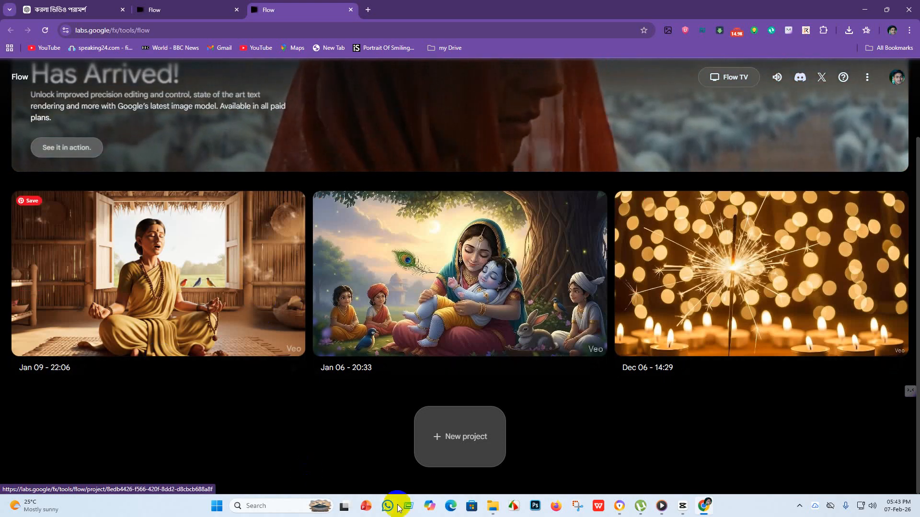
# Create a new Flow project and review its aspect ratio, outputs per prompt, model and credit cost settings.
pyautogui.click(435, 435)
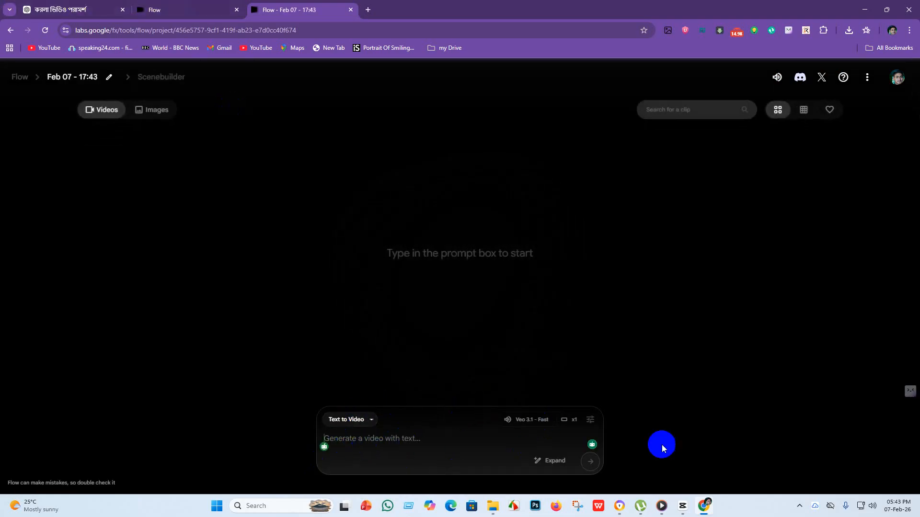
pyautogui.click(590, 420)
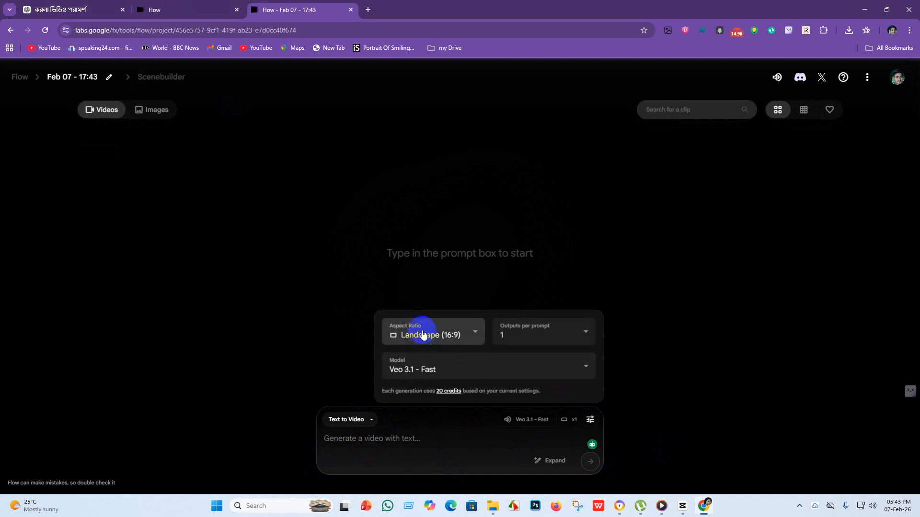
pyautogui.click(475, 333)
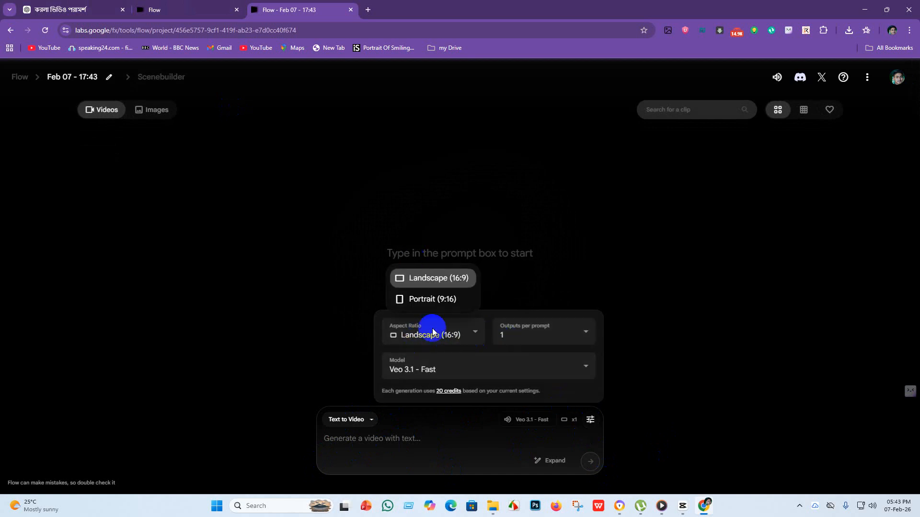
pyautogui.click(583, 334)
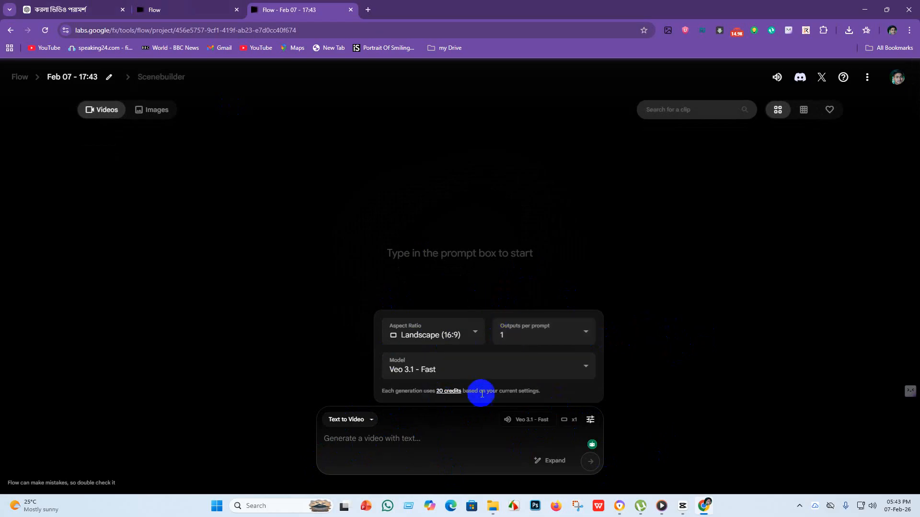
pyautogui.click(681, 394)
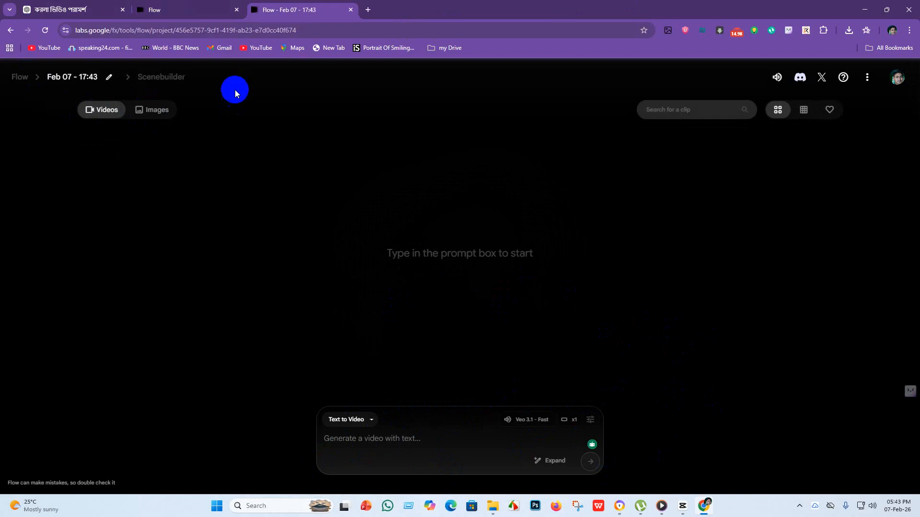
# Look over the project's Images and Videos views, its generation settings, and the open Flow landing page and ChatGPT tabs.
pyautogui.click(148, 113)
pyautogui.click(89, 109)
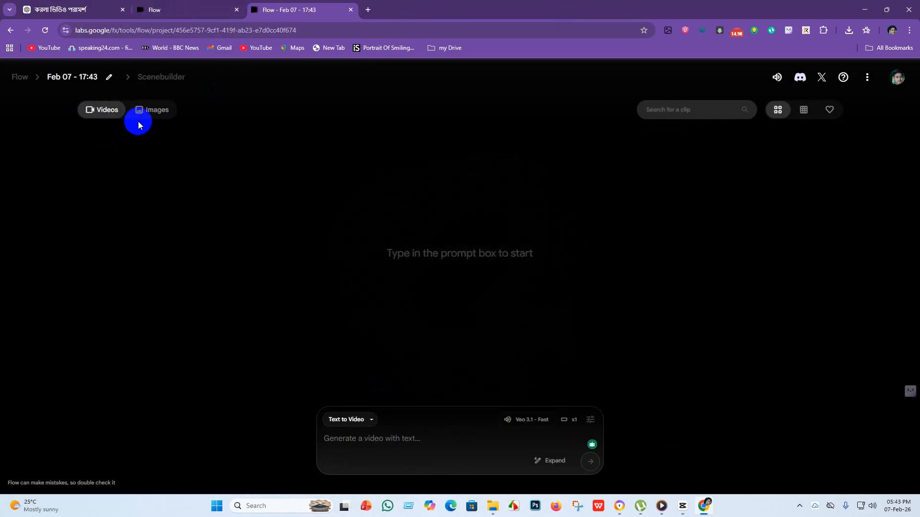
pyautogui.click(140, 5)
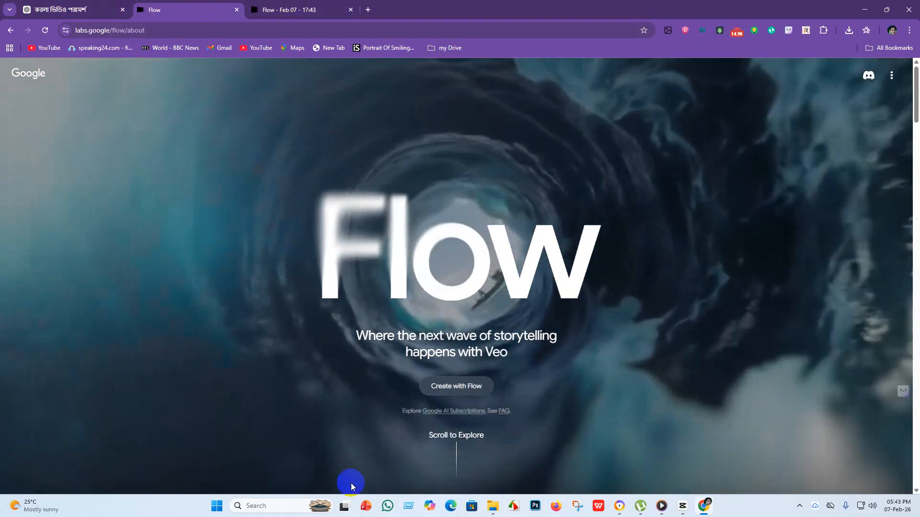
pyautogui.click(283, 10)
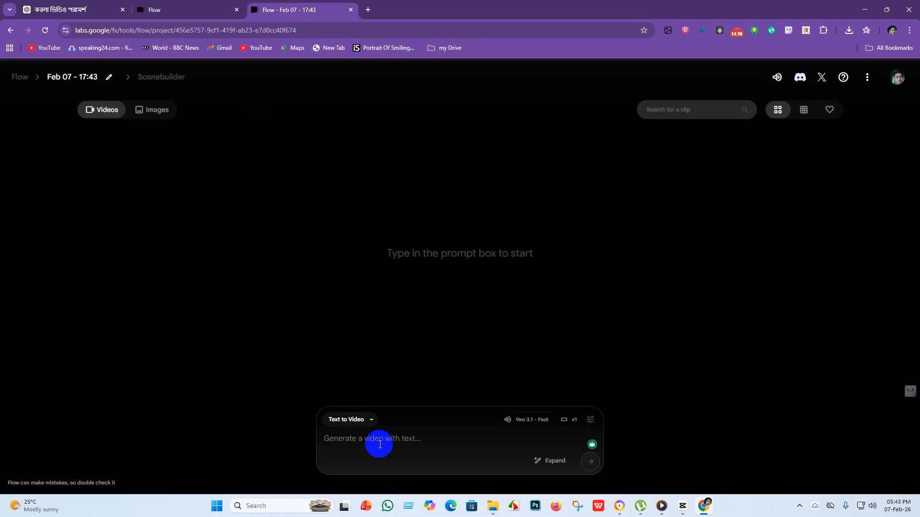
pyautogui.click(597, 425)
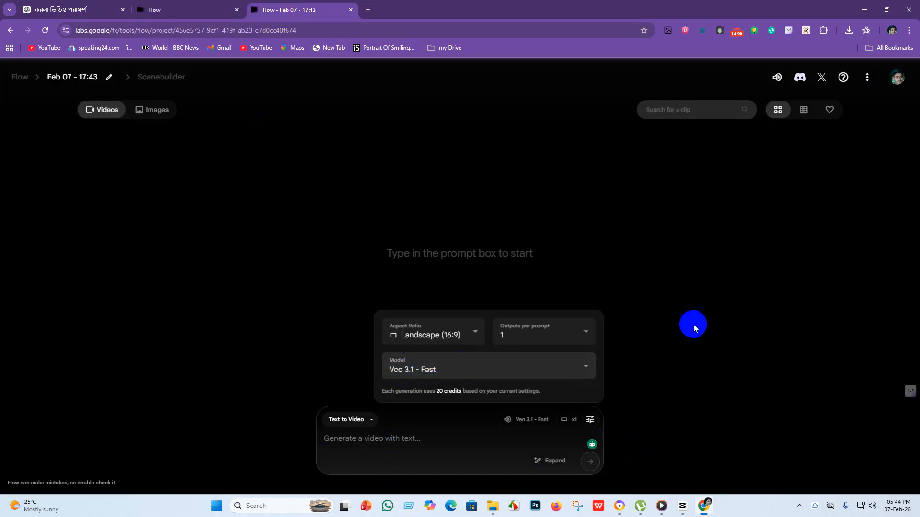
pyautogui.click(701, 388)
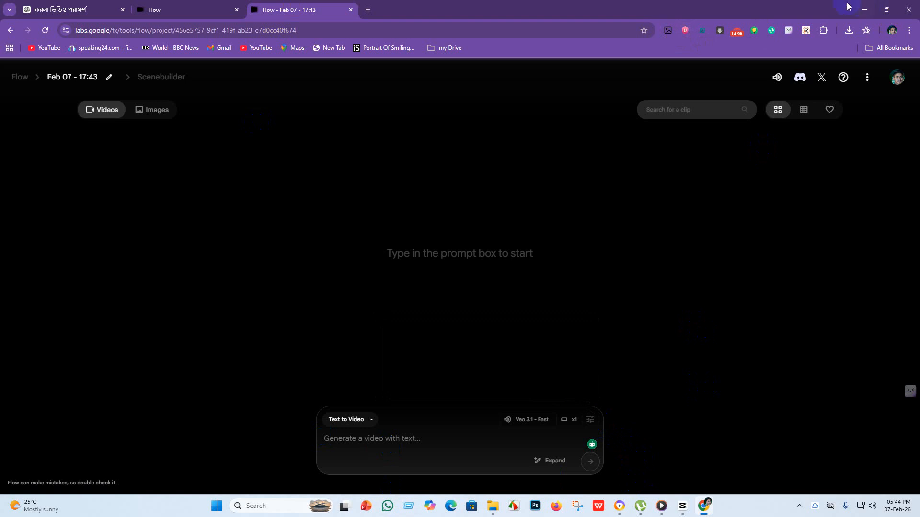
pyautogui.click(80, 12)
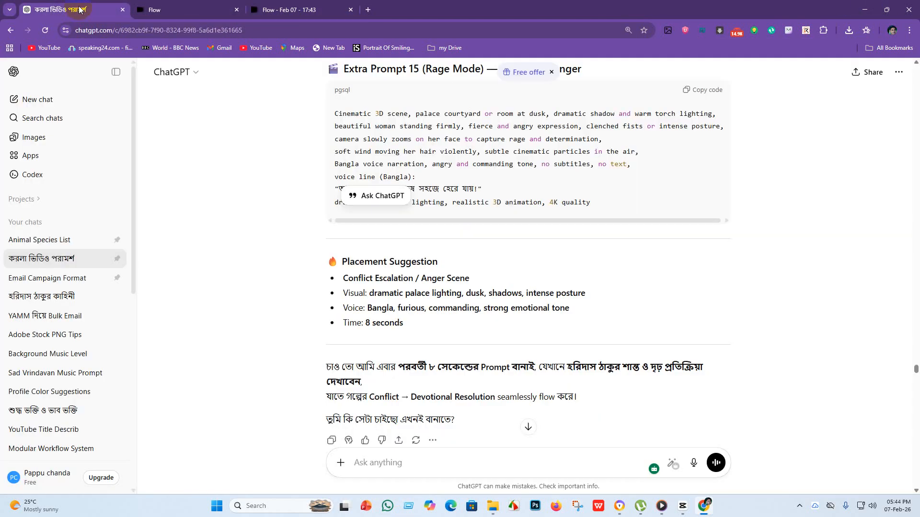
pyautogui.click(290, 10)
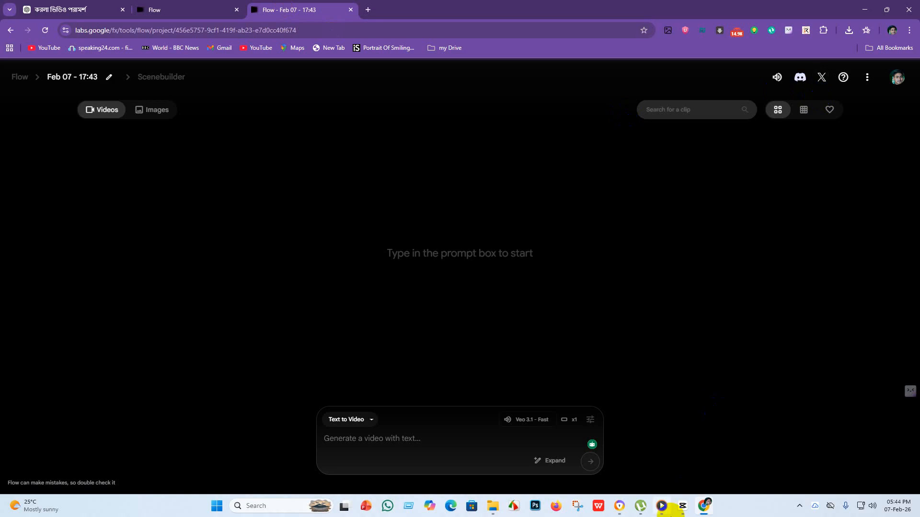
# Switch to CapCut and preview the intro clip at the start of the imported media.
pyautogui.click(682, 506)
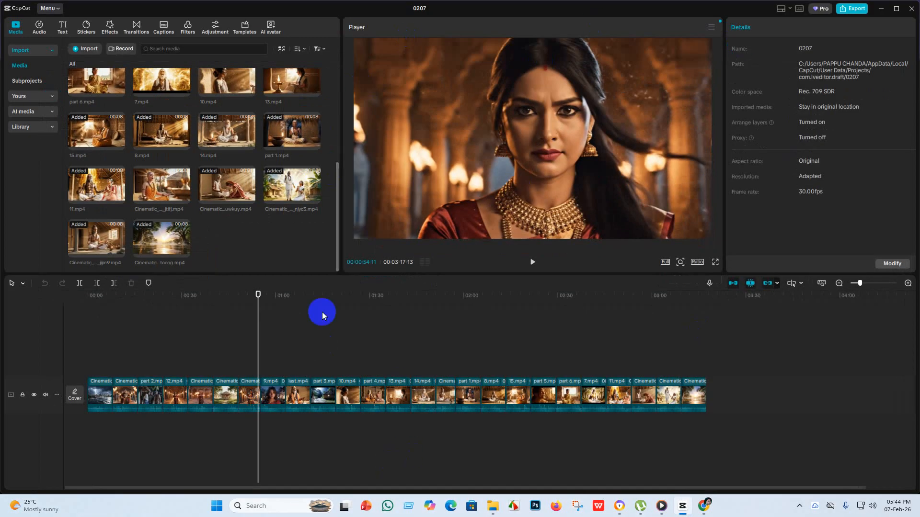
pyautogui.scroll(4, 123, 140)
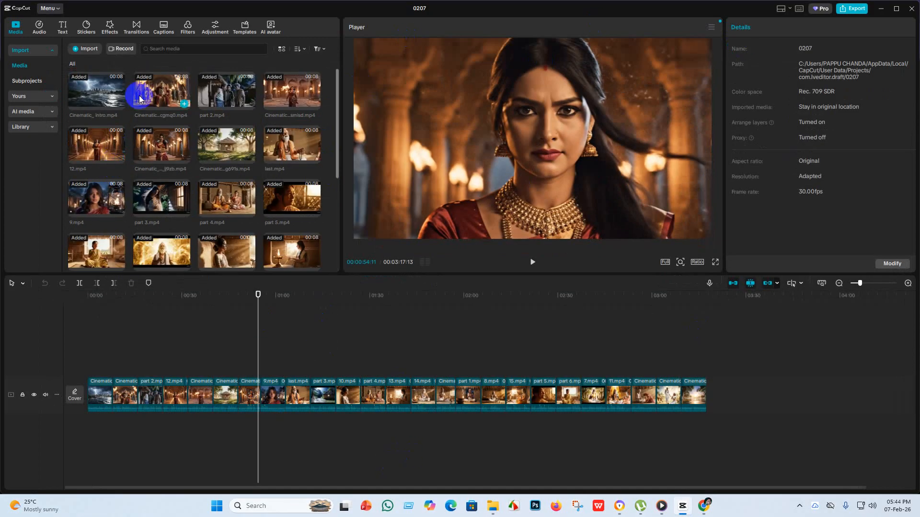
pyautogui.click(98, 92)
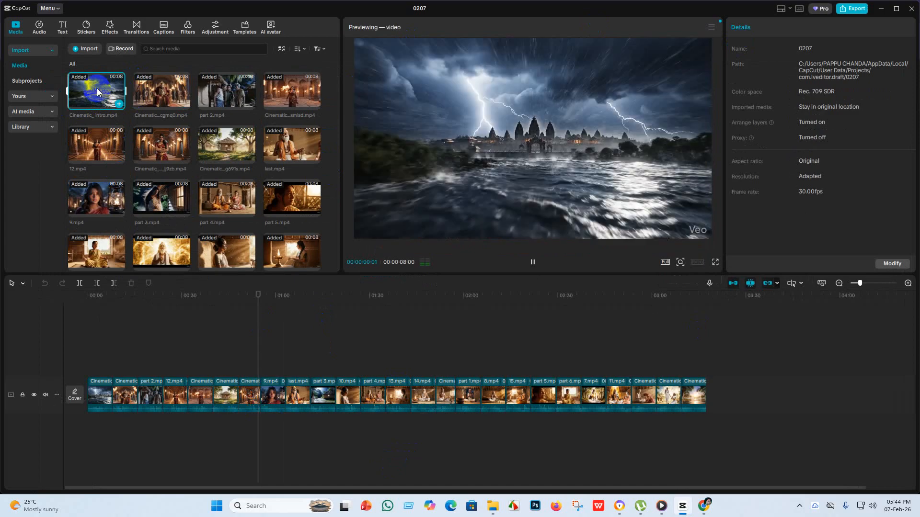
# Preview the early story clips in the imported media, including the king's throne, part 2.mp4, angry woman and palace hall scenes.
pyautogui.click(146, 89)
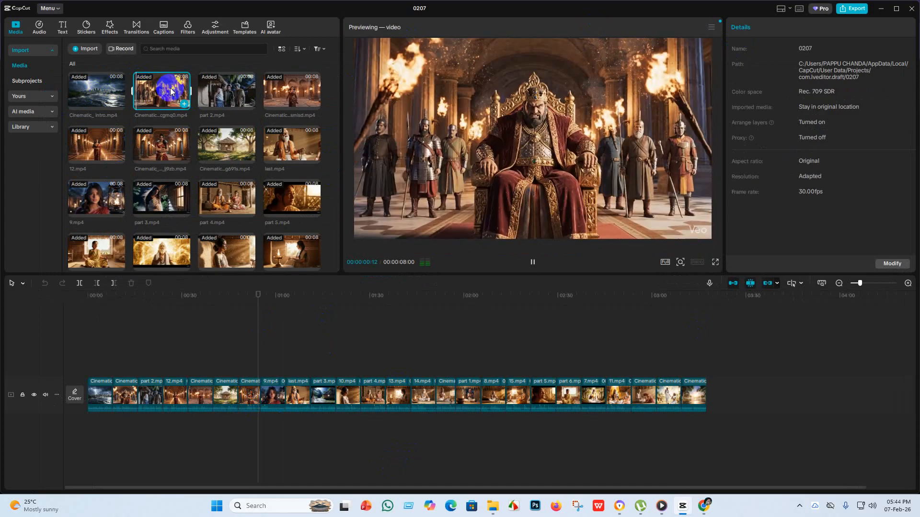
pyautogui.click(234, 91)
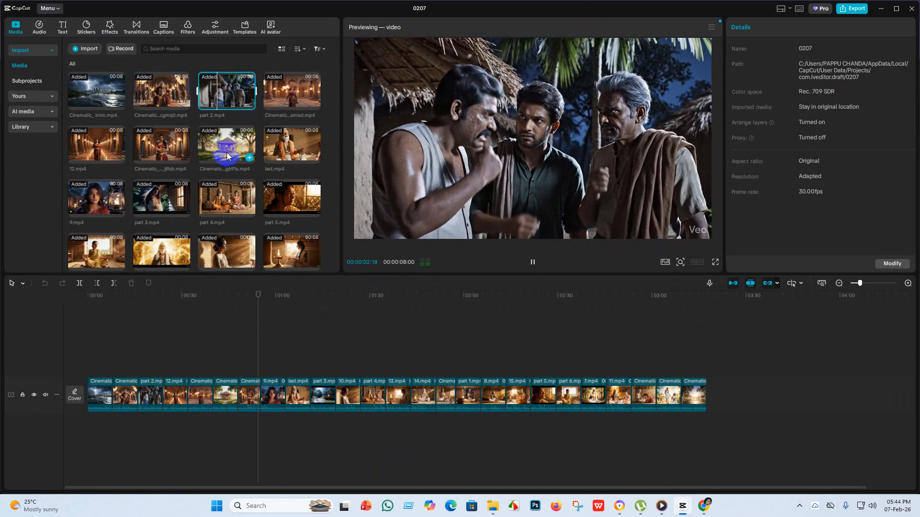
pyautogui.click(233, 84)
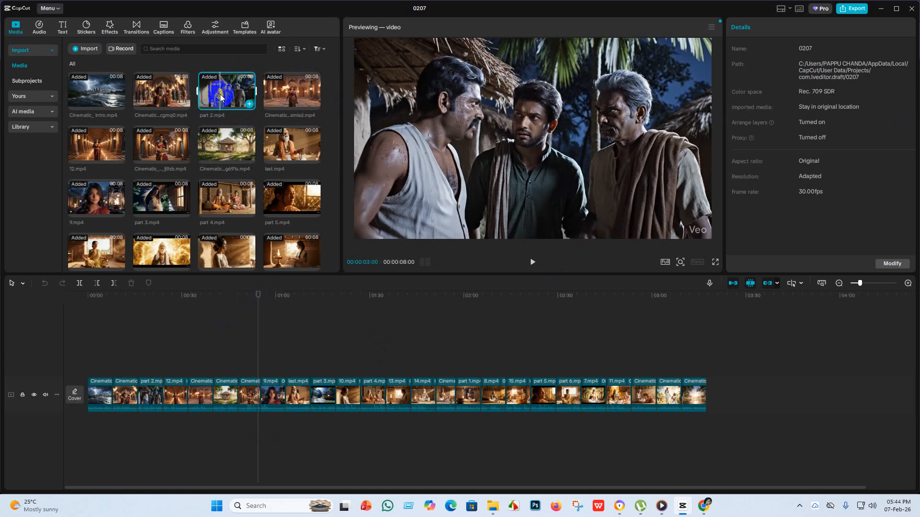
pyautogui.click(299, 94)
pyautogui.press('space')
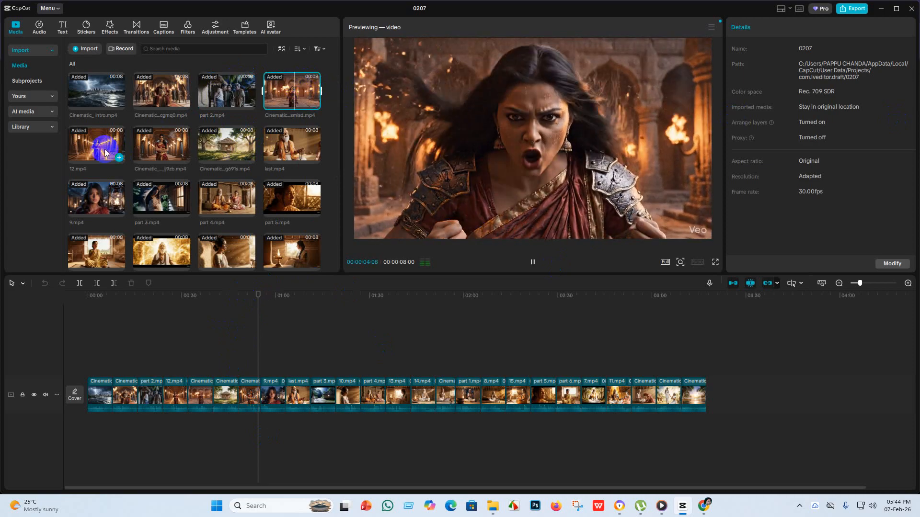
pyautogui.click(160, 151)
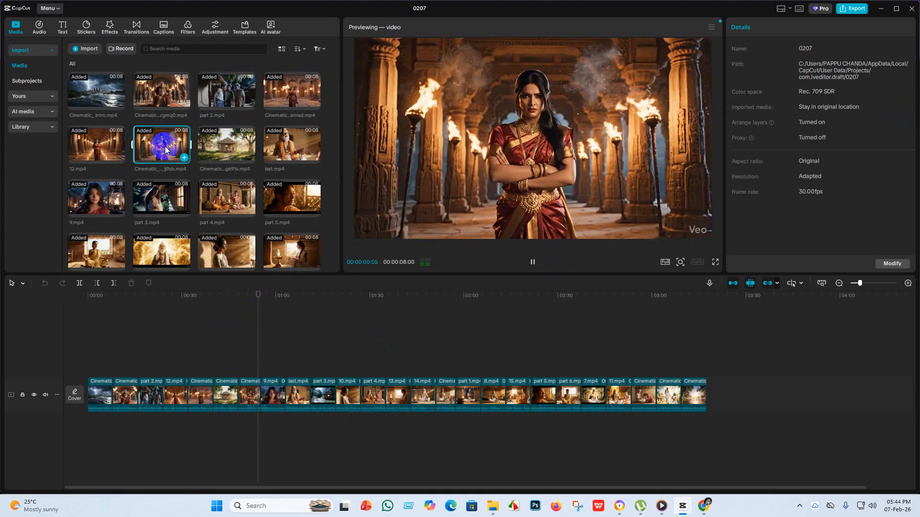
pyautogui.click(238, 151)
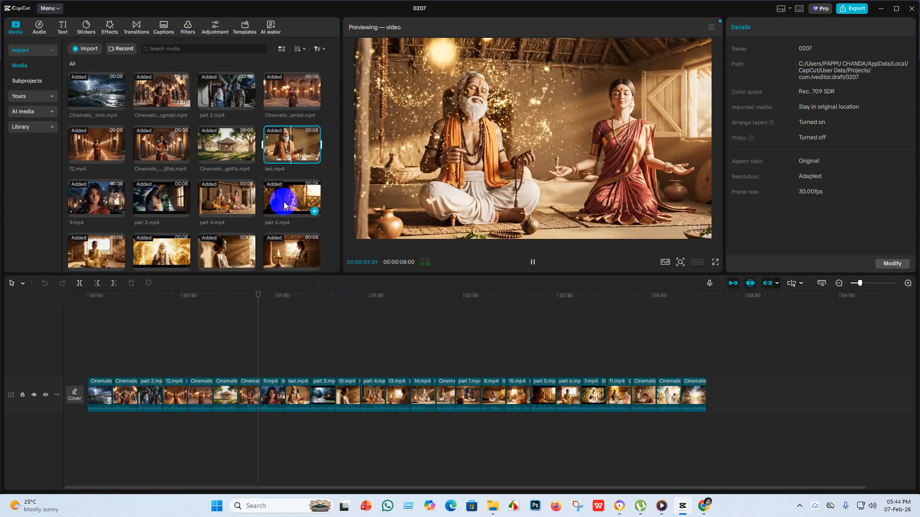
# Preview the middle story clips in the media, including part 4.mp4, part 3.mp4, 9.mp4, 7.mp4, 10.mp4 and 13.mp4.
pyautogui.click(221, 200)
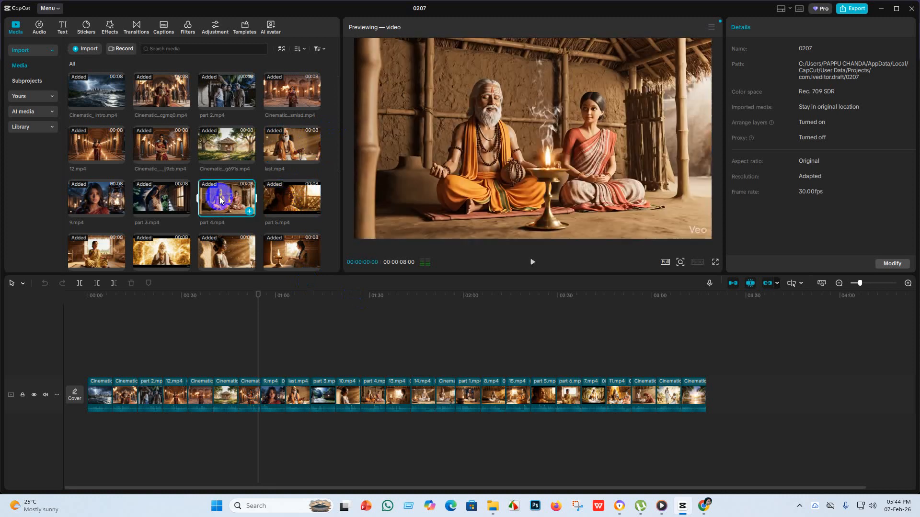
pyautogui.click(163, 200)
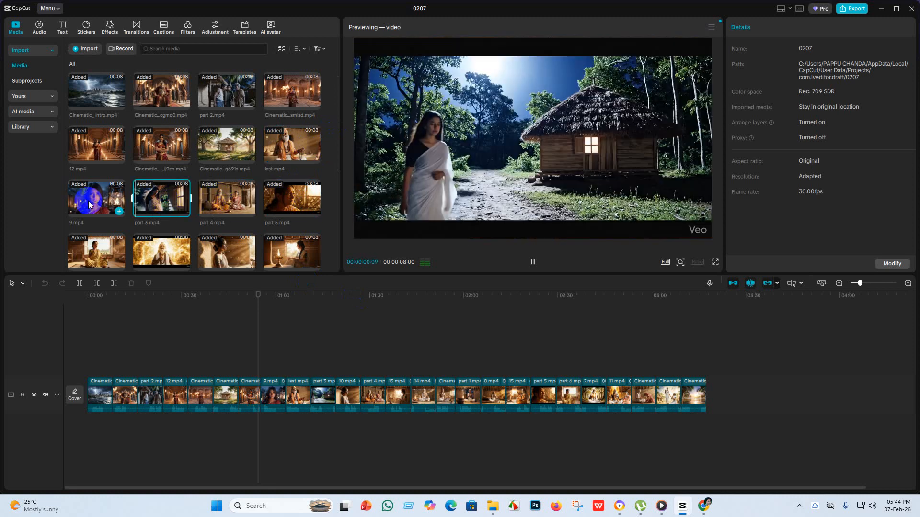
pyautogui.click(91, 201)
pyautogui.scroll(-1, 147, 211)
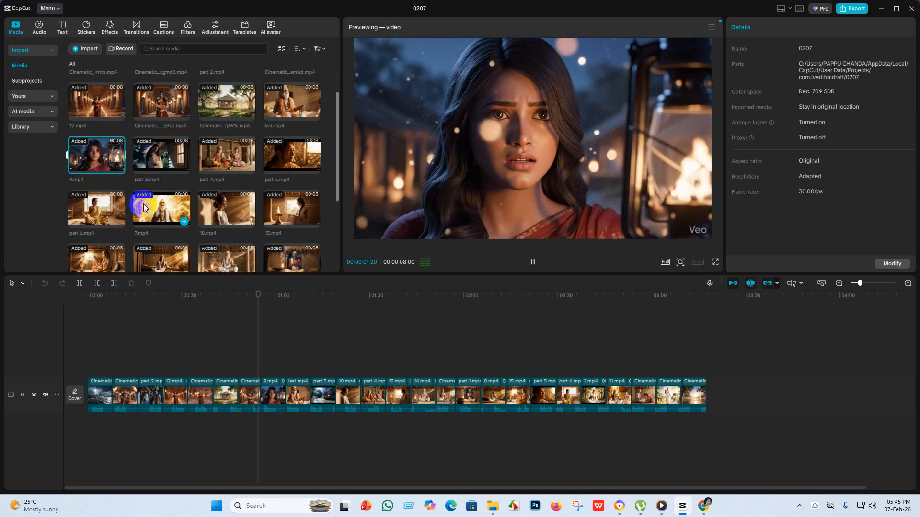
pyautogui.click(99, 214)
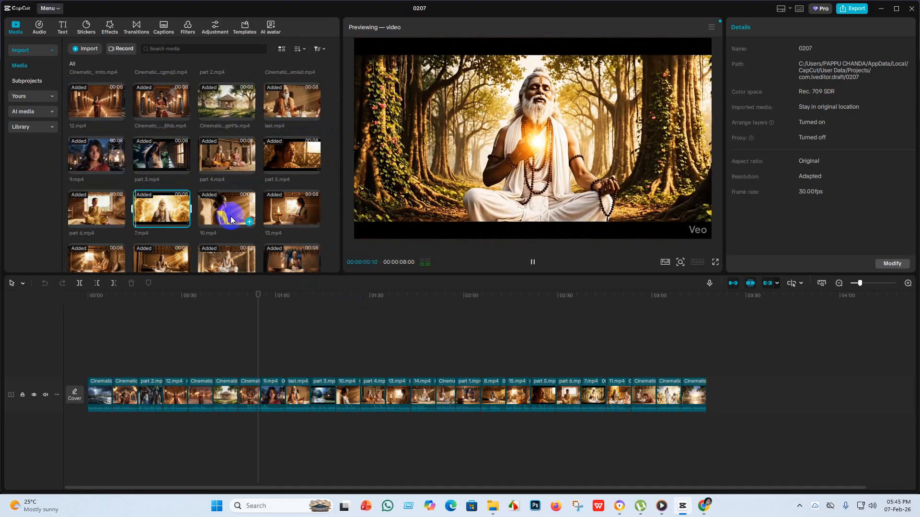
pyautogui.click(232, 217)
pyautogui.click(287, 214)
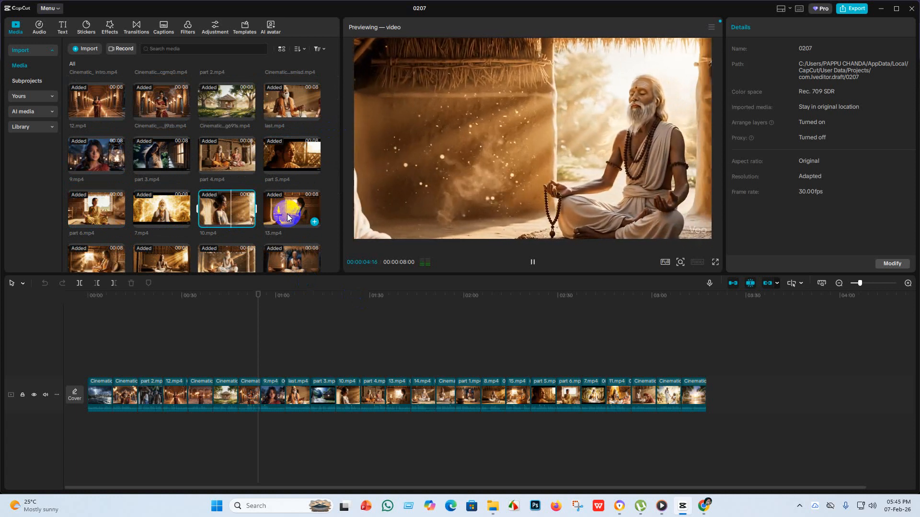
pyautogui.click(288, 215)
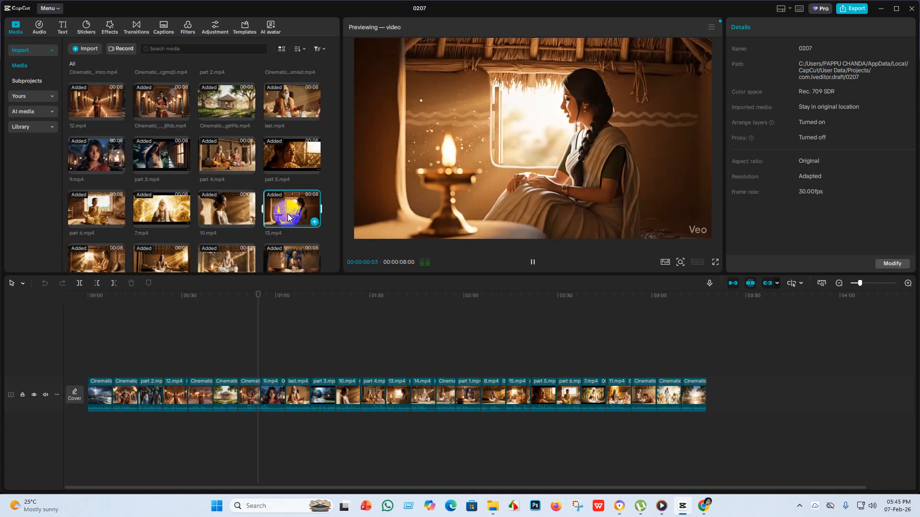
# Preview the remaining story clips in the media, from 15.mp4, 8.mp4 and part 1.mp4 to the blessing and orange-robed monk scenes.
pyautogui.scroll(-2, 265, 218)
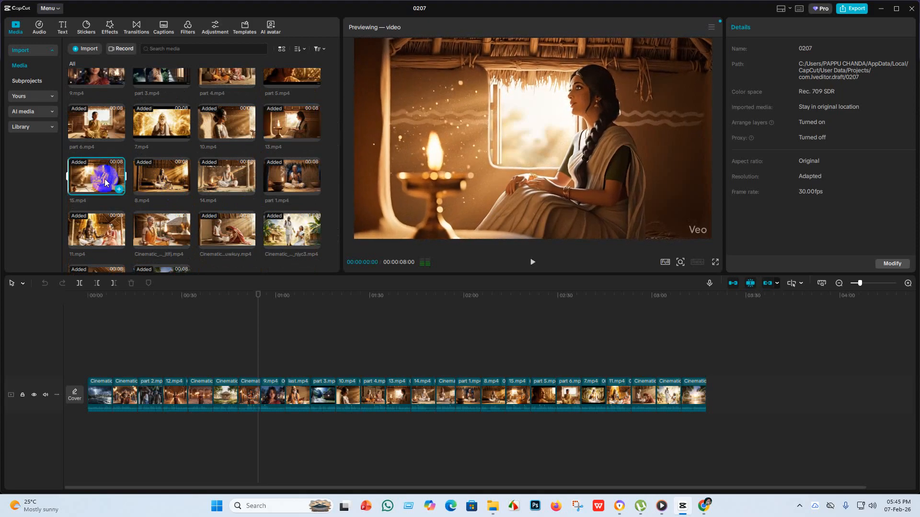
pyautogui.click(164, 186)
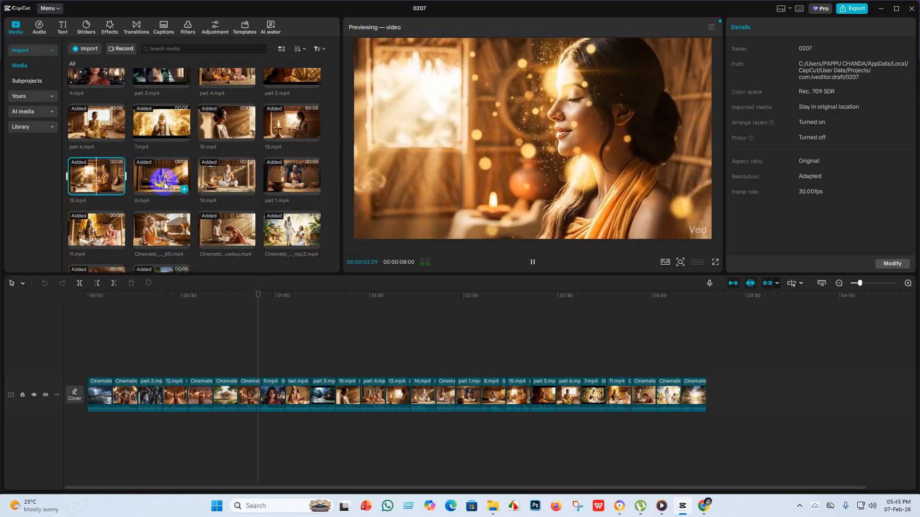
pyautogui.click(233, 185)
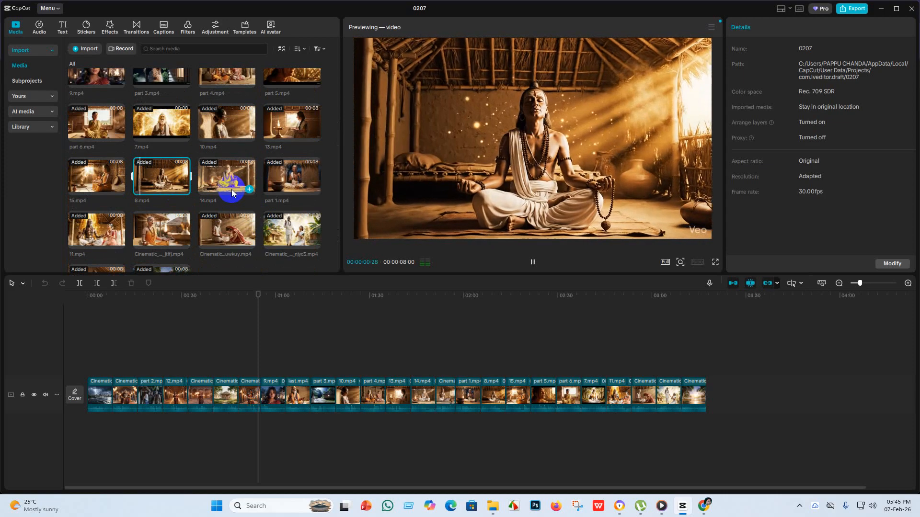
pyautogui.click(290, 182)
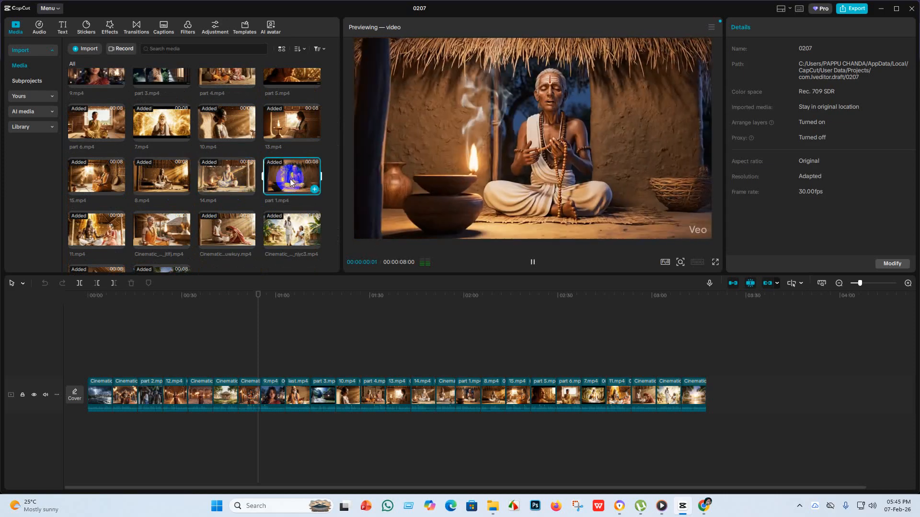
pyautogui.click(291, 235)
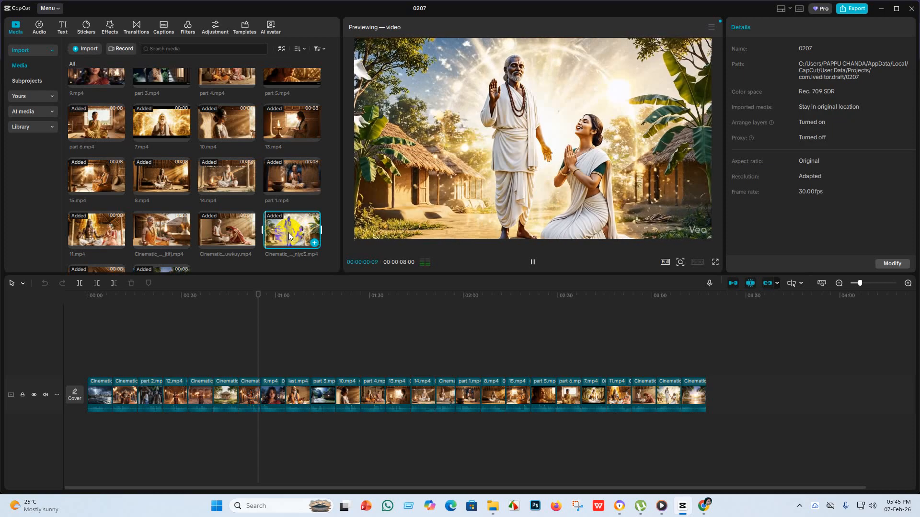
pyautogui.click(226, 233)
pyautogui.click(157, 236)
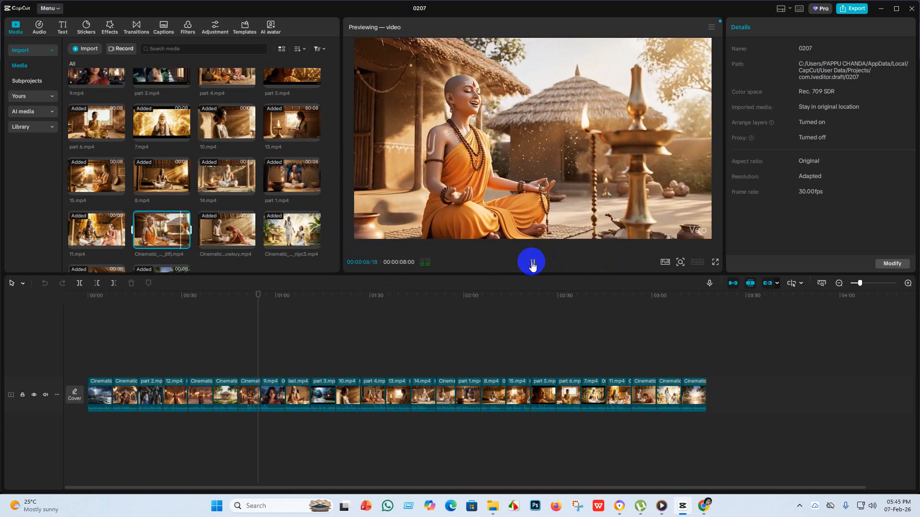
# Play the assembled timeline in sections, jumping from the 7.mp4 scene through 11.mp4 to the closing blessing scenes.
pyautogui.click(468, 385)
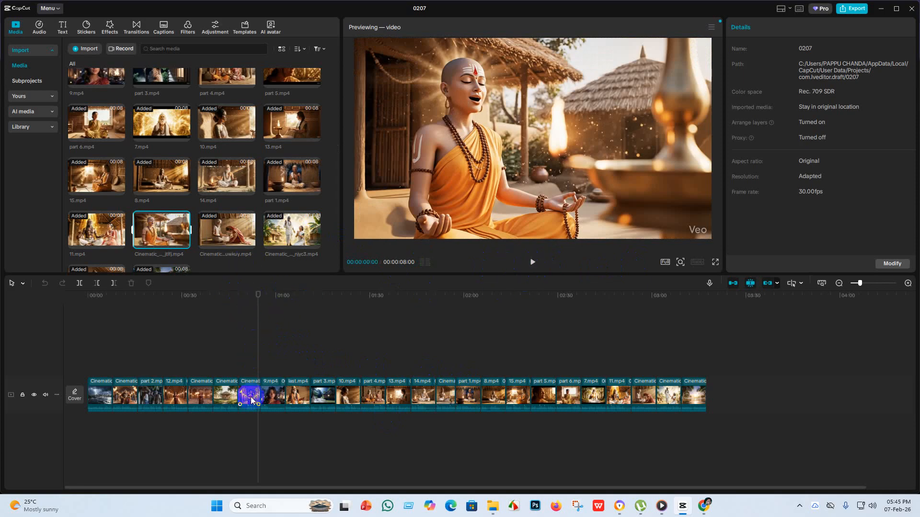
pyautogui.click(194, 396)
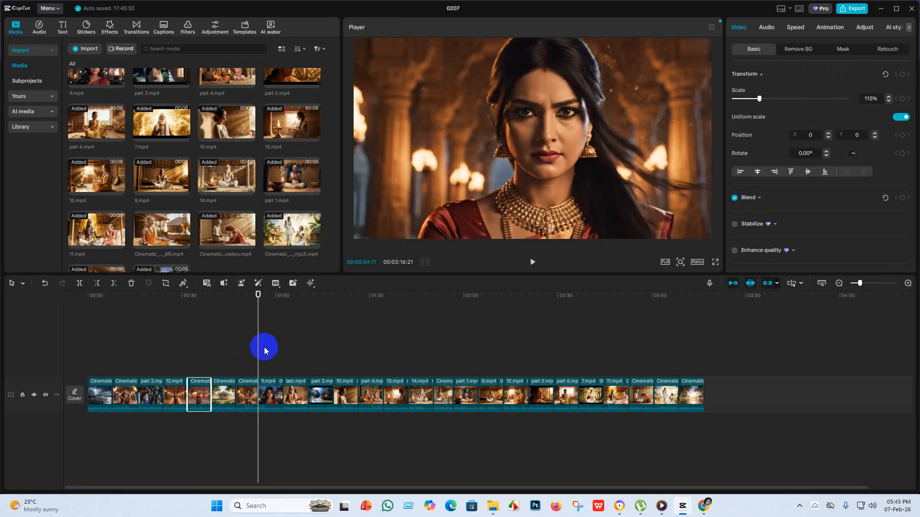
pyautogui.moveTo(260, 349); pyautogui.dragTo(587, 424)
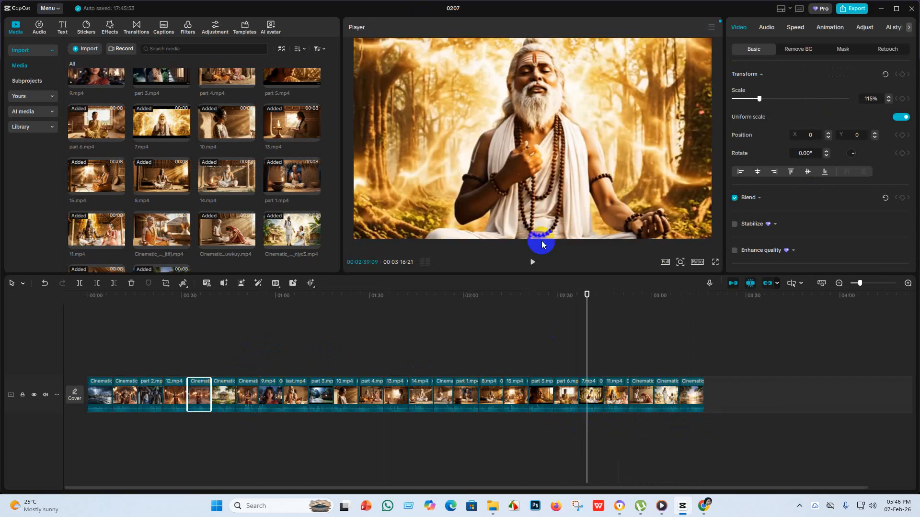
pyautogui.click(532, 264)
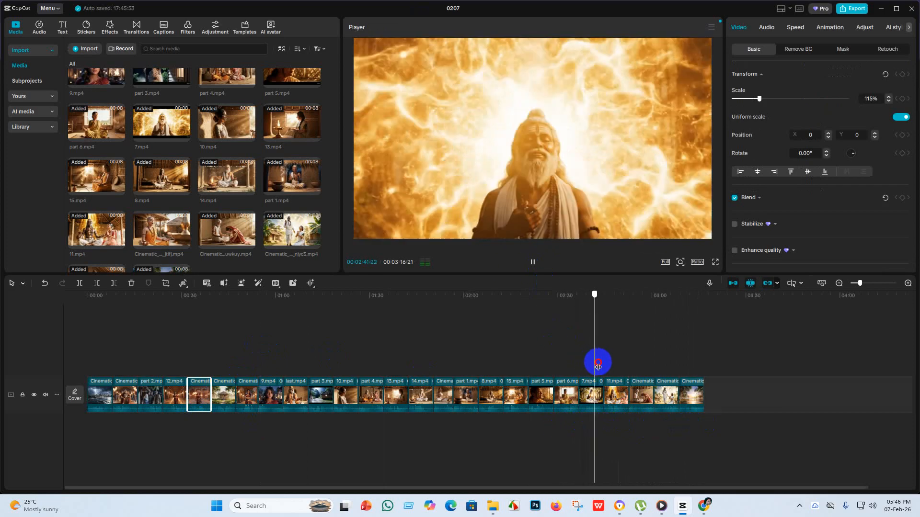
pyautogui.click(608, 363)
pyautogui.click(531, 264)
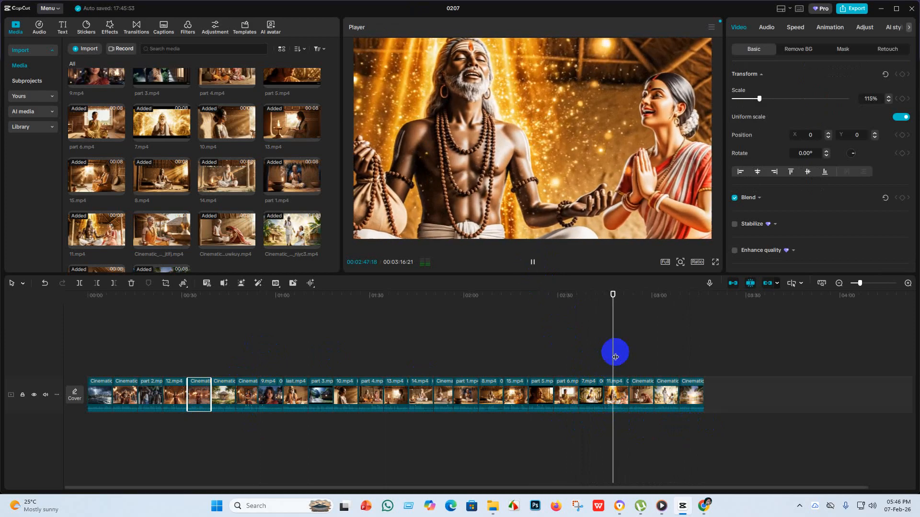
pyautogui.click(631, 350)
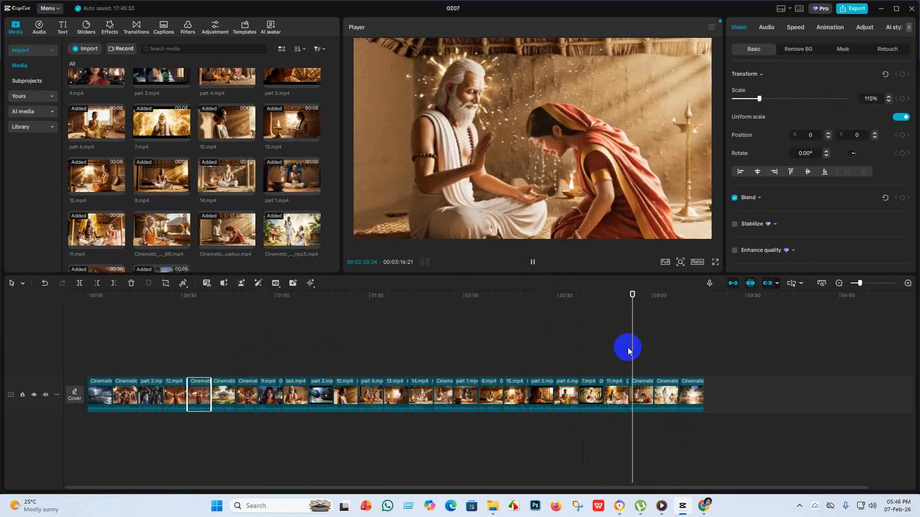
pyautogui.click(530, 262)
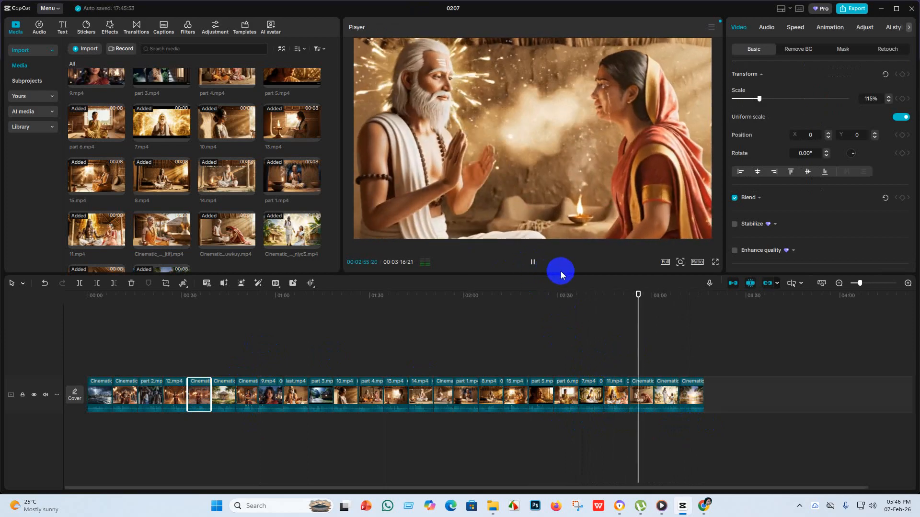
pyautogui.click(661, 355)
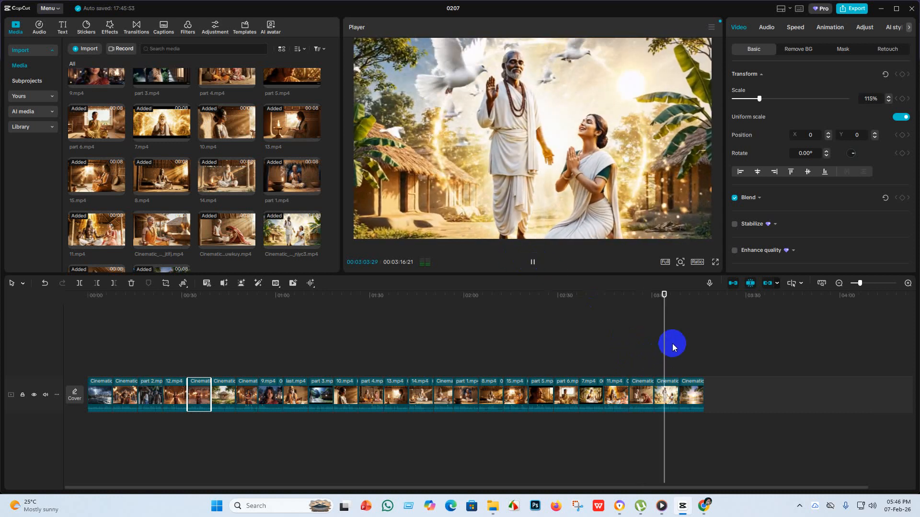
# Scrub the timeline from part 1.mp4 to its end and open the orange-robed monk clip from the imported media again.
pyautogui.click(448, 365)
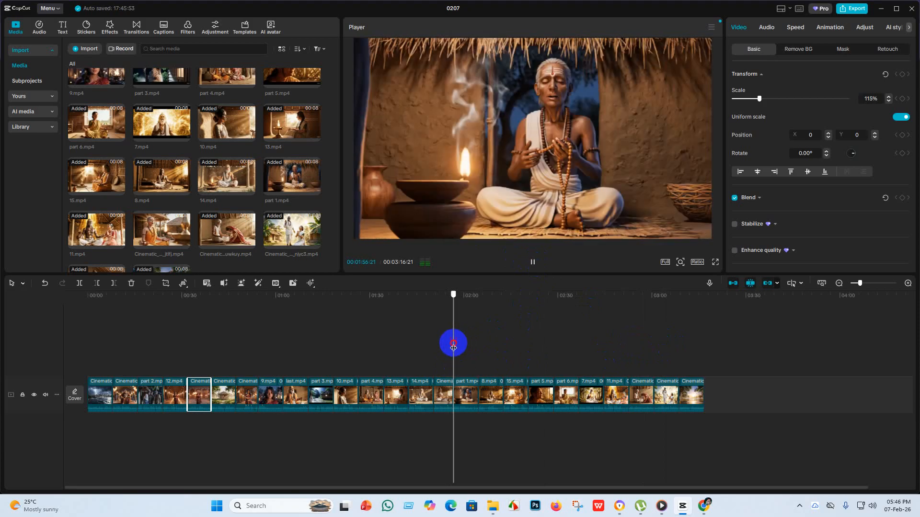
pyautogui.moveTo(451, 343); pyautogui.dragTo(724, 369)
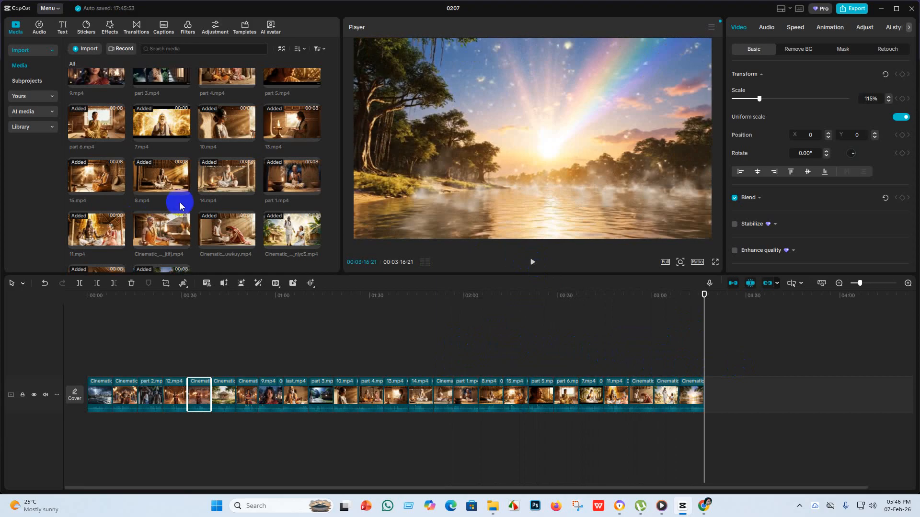
pyautogui.scroll(-2, 180, 206)
pyautogui.click(159, 194)
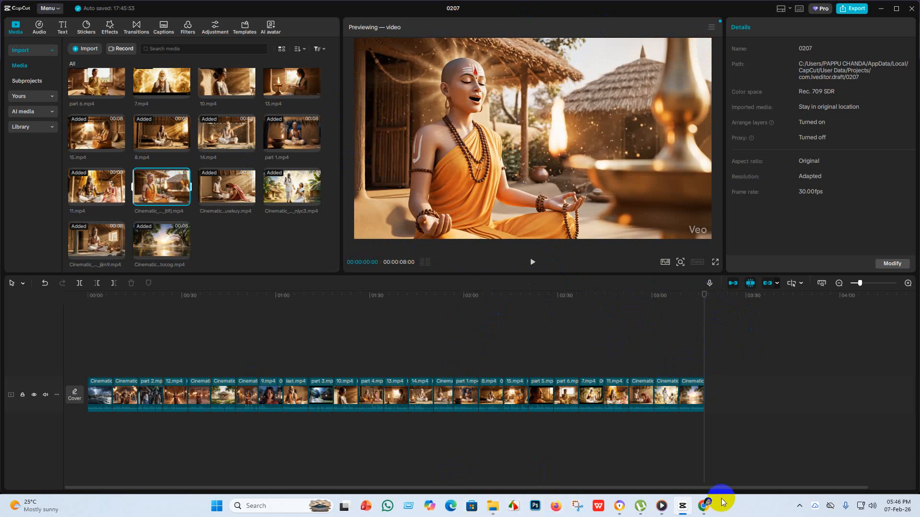
# Switch to the ChatGPT conversation in the browser and review the extra scene prompts from Extra Prompt 16 back to Extra Prompt 01.
pyautogui.click(706, 506)
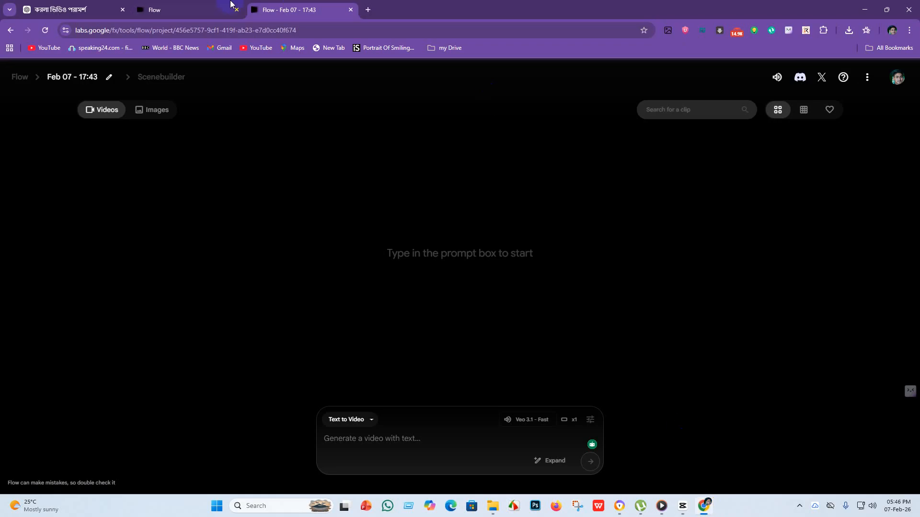
pyautogui.click(110, 8)
pyautogui.scroll(-12, 431, 269)
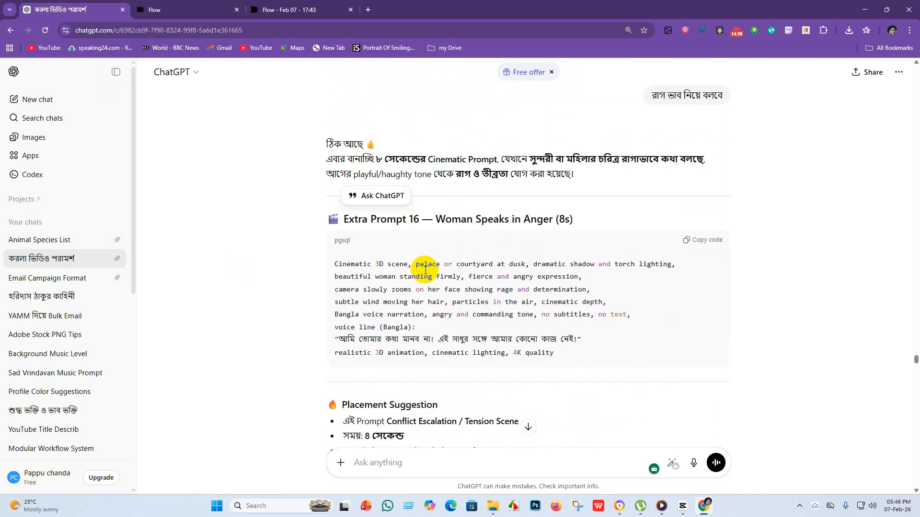
pyautogui.scroll(20, 662, 345)
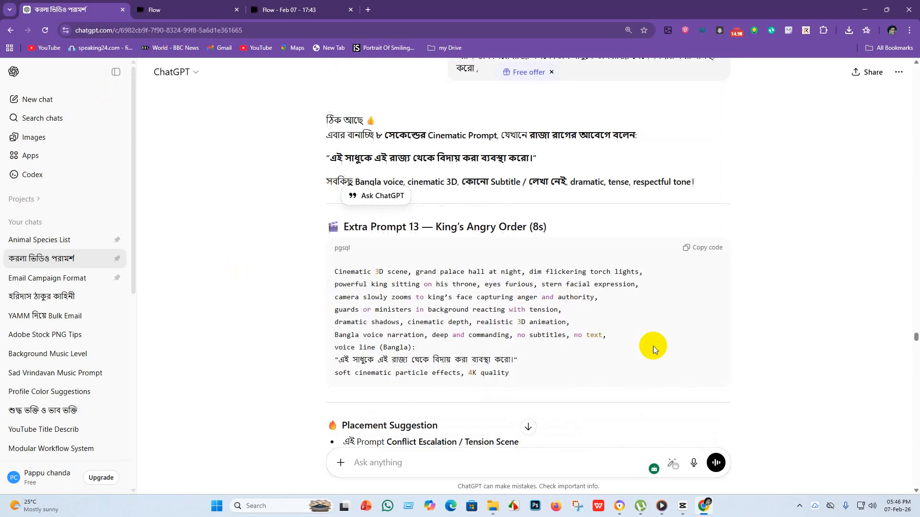
pyautogui.scroll(20, 654, 349)
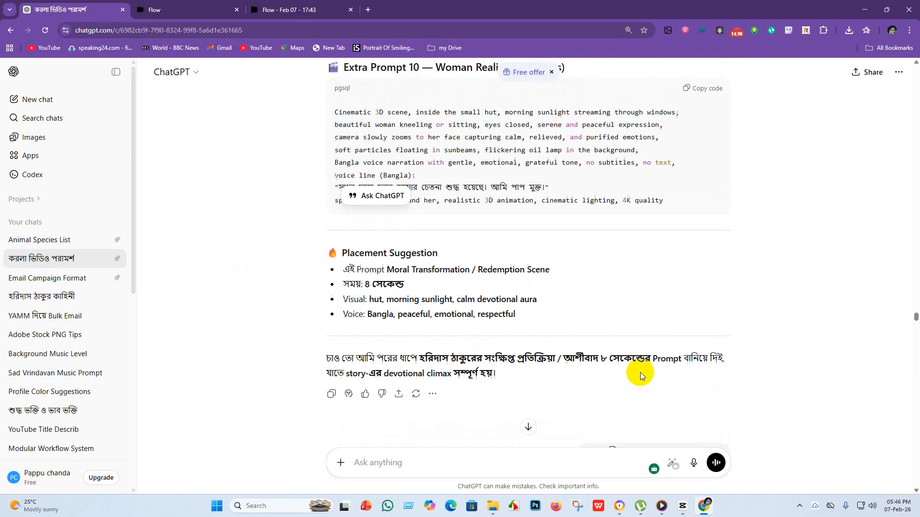
pyautogui.scroll(20, 641, 374)
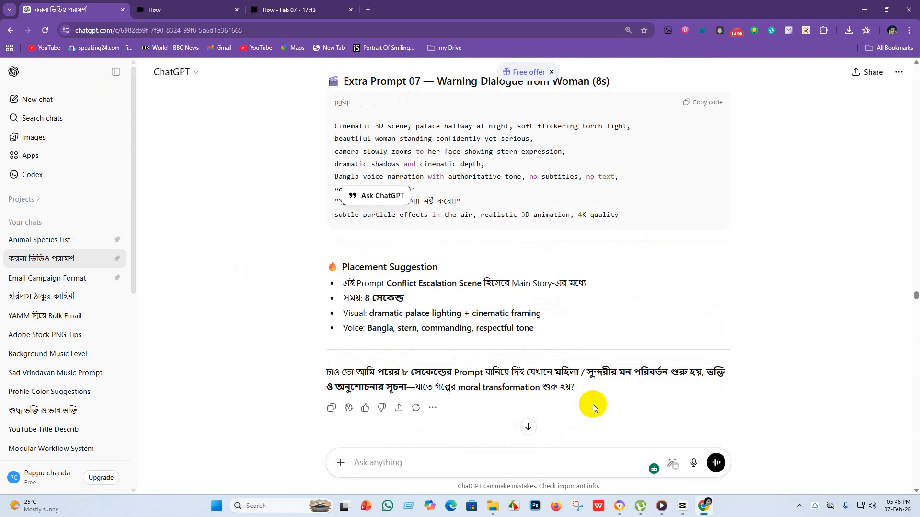
pyautogui.scroll(20, 593, 404)
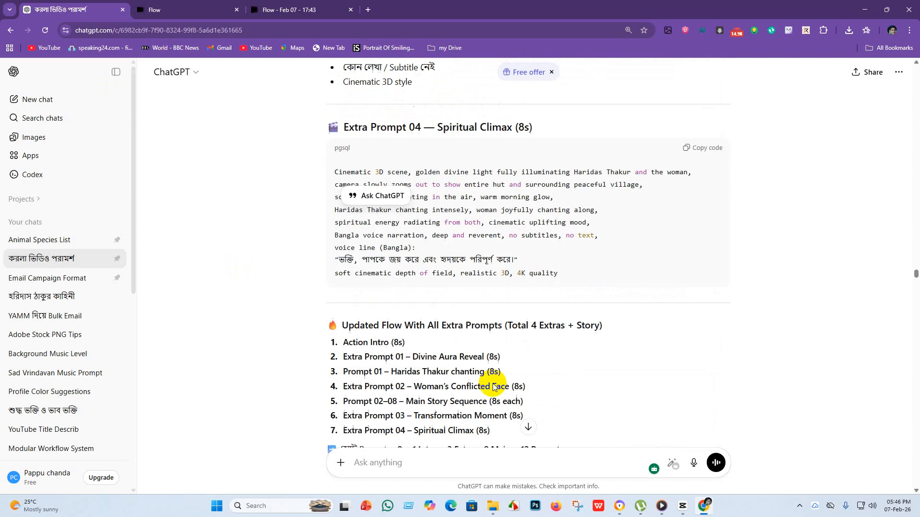
pyautogui.scroll(20, 494, 387)
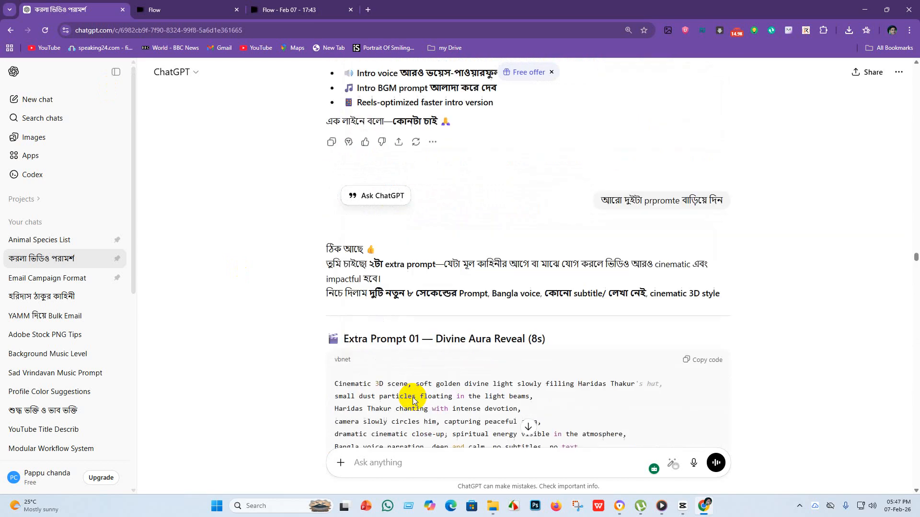
# Review the earlier 8-second story prompts and scene breakdown, back to the pasted Bengali story they are based on.
pyautogui.scroll(20, 415, 400)
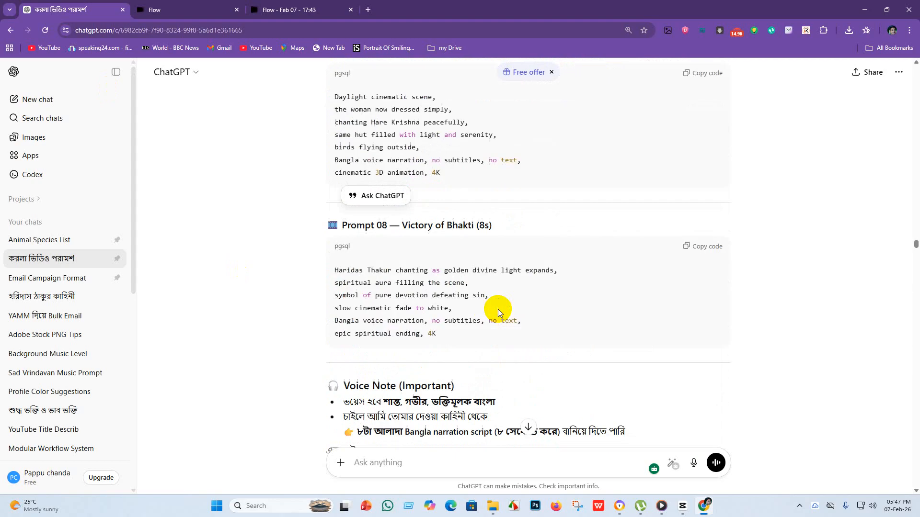
pyautogui.scroll(20, 499, 312)
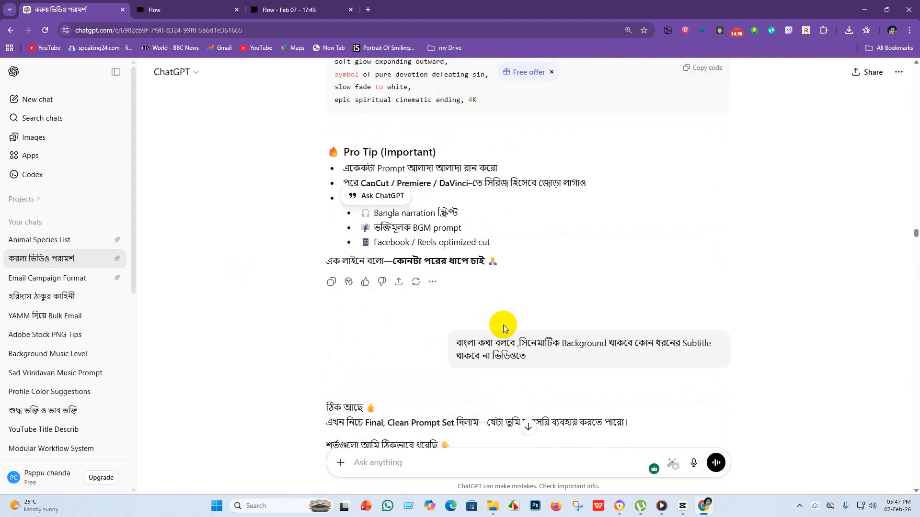
pyautogui.scroll(20, 498, 330)
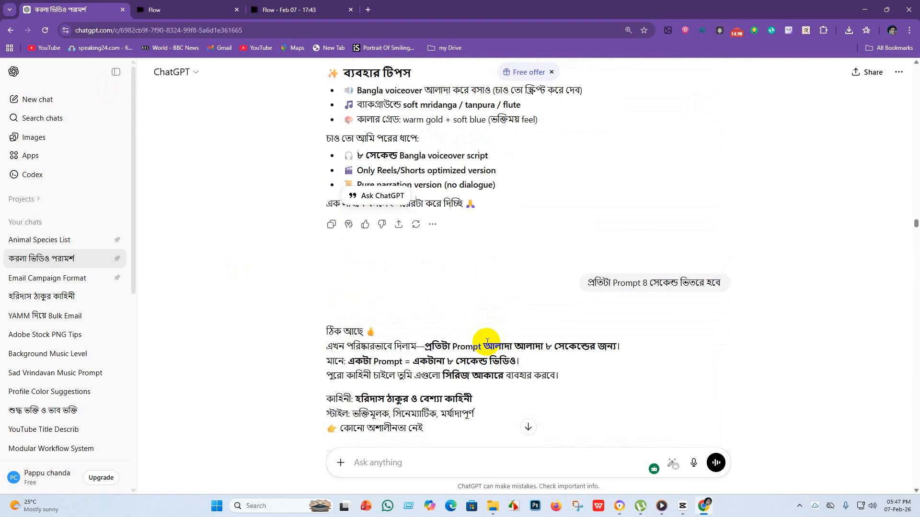
pyautogui.scroll(20, 487, 342)
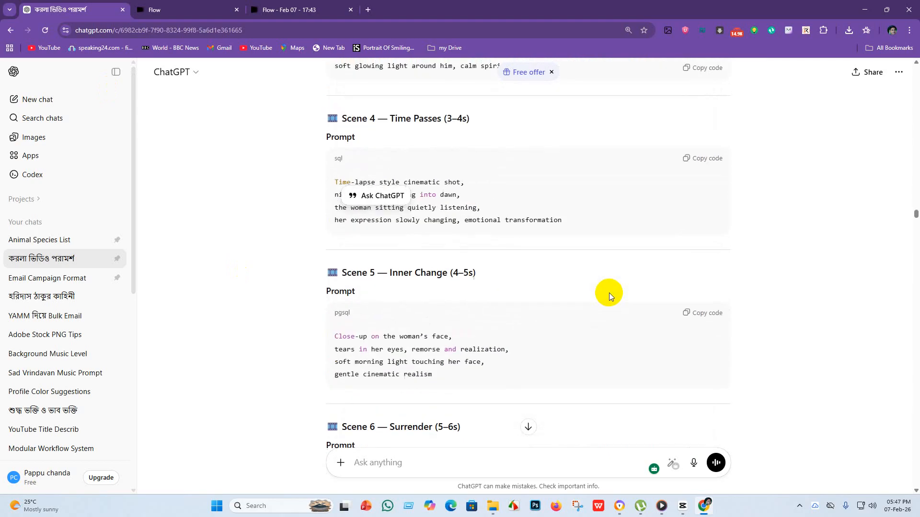
pyautogui.scroll(20, 609, 296)
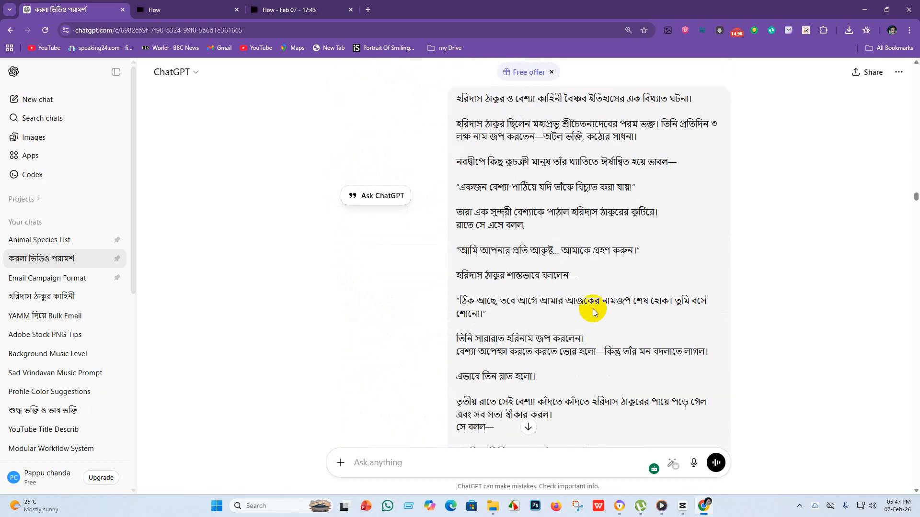
pyautogui.scroll(7, 594, 312)
pyautogui.scroll(-5, 550, 315)
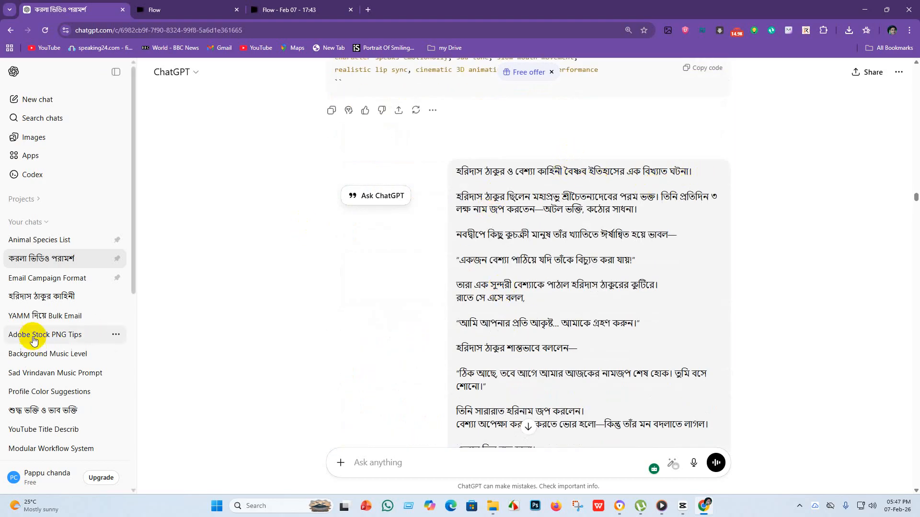
# Open the হরিদাস ঠাকুর কাহিনী chat and read the story request and reply from the start of the conversation.
pyautogui.click(35, 298)
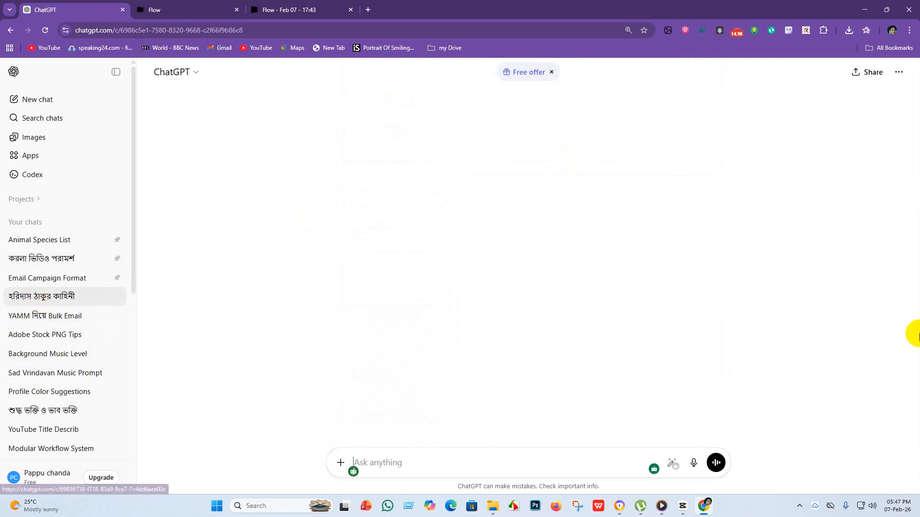
pyautogui.click(86, 299)
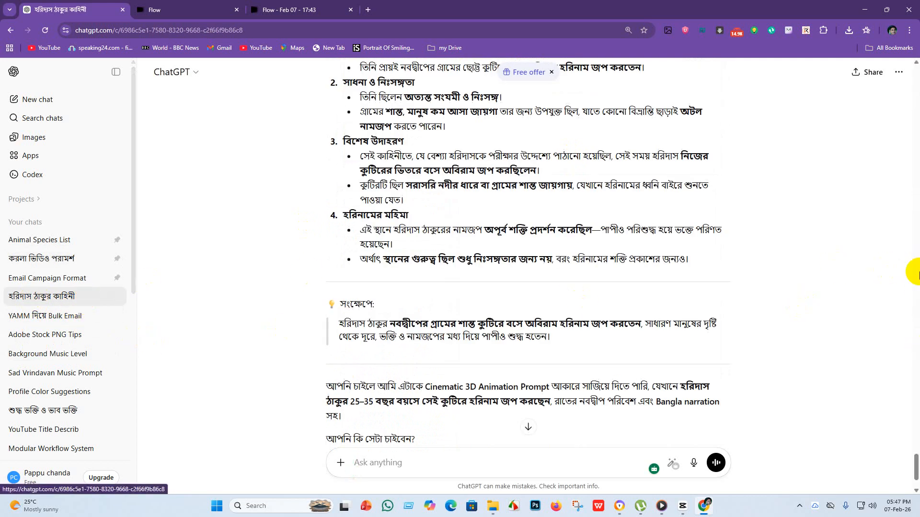
pyautogui.moveTo(916, 467); pyautogui.dragTo(916, 28)
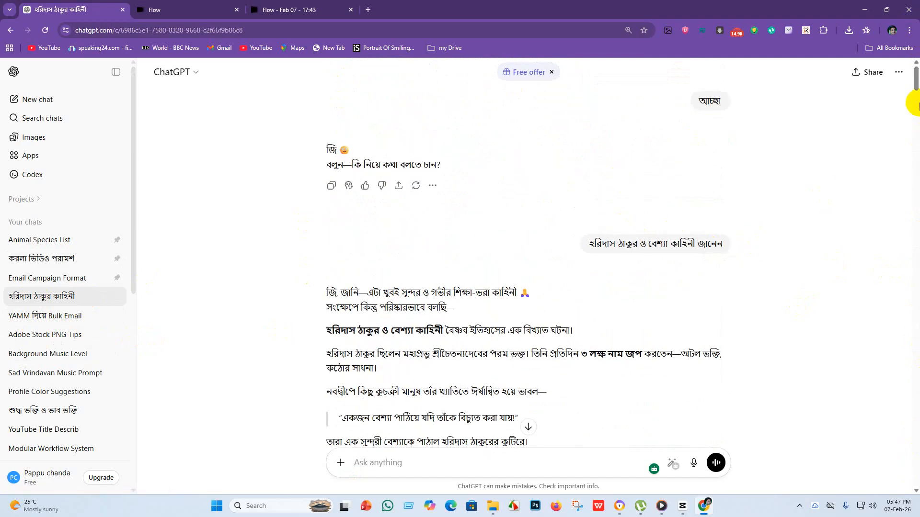
pyautogui.scroll(-5, 910, 91)
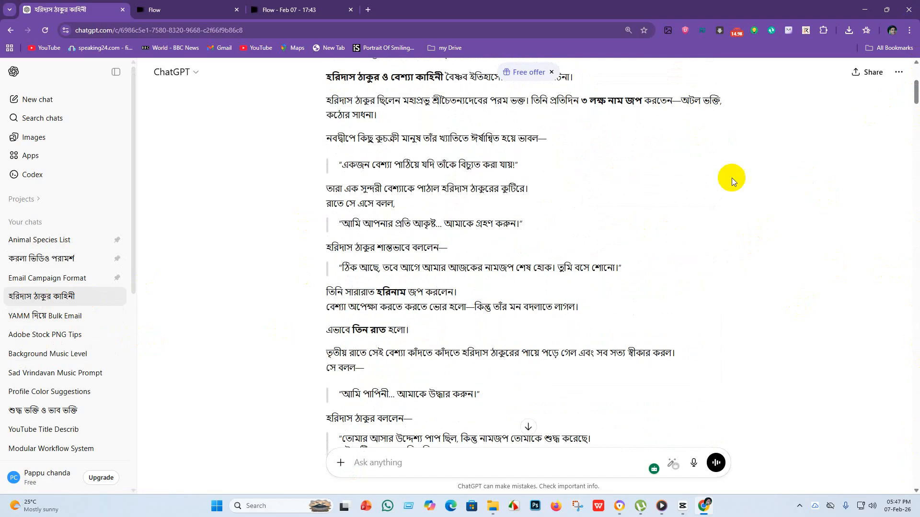
pyautogui.scroll(5, 726, 201)
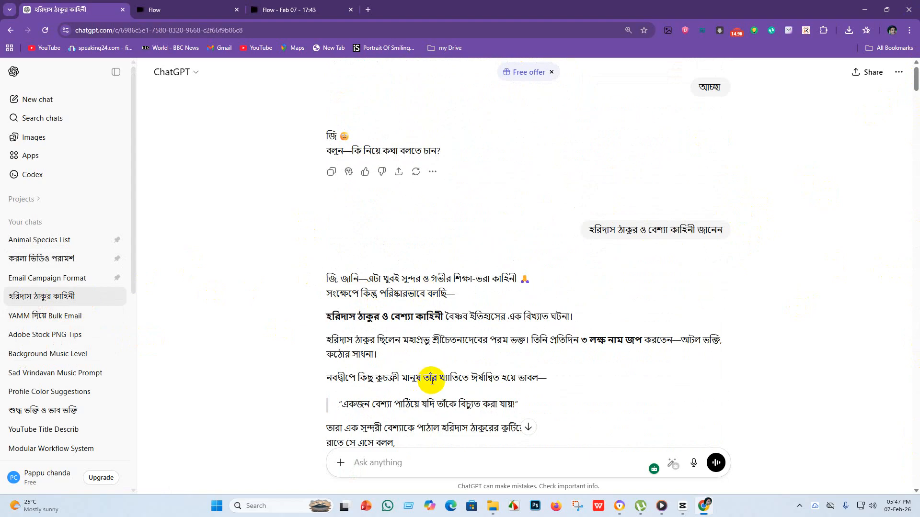
pyautogui.scroll(-3, 437, 389)
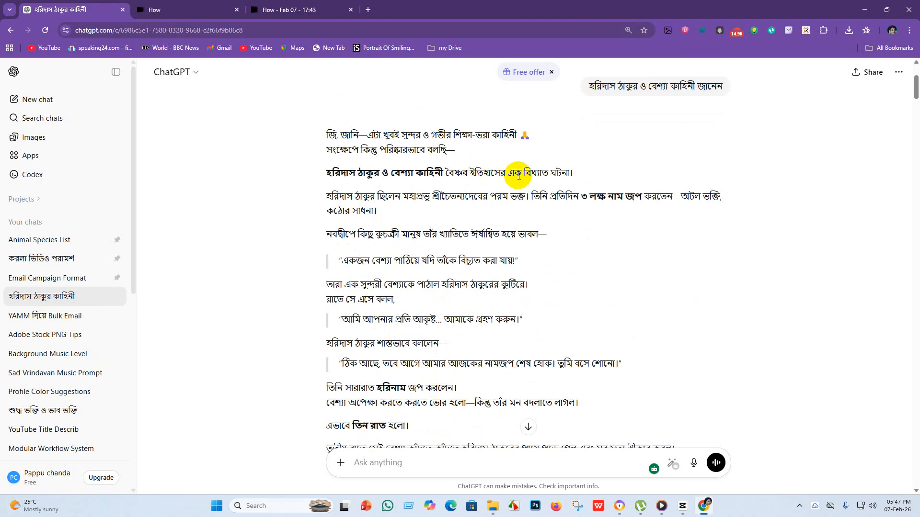
pyautogui.scroll(-2, 455, 191)
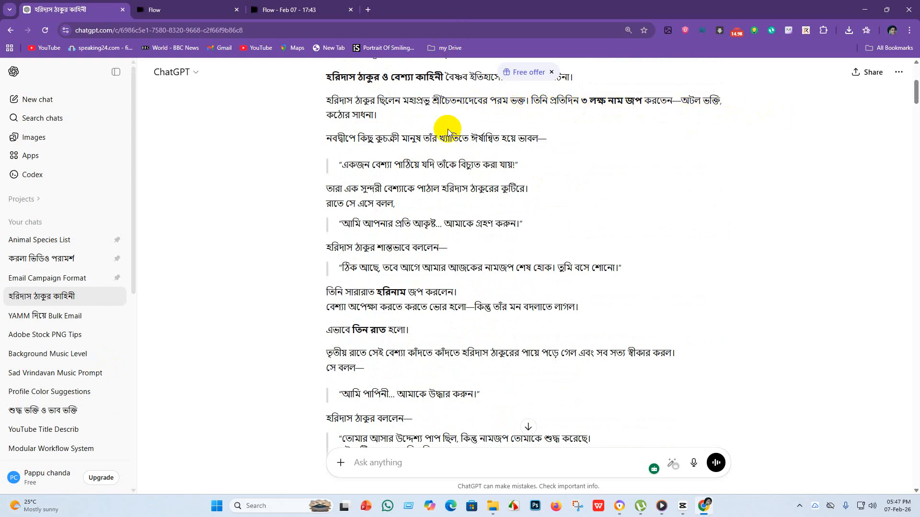
# Examine the Cinematic 3D animation request set in Navadvipa and ChatGPT's polished video prompt, comparing them with the story text above.
pyautogui.scroll(-12, 417, 215)
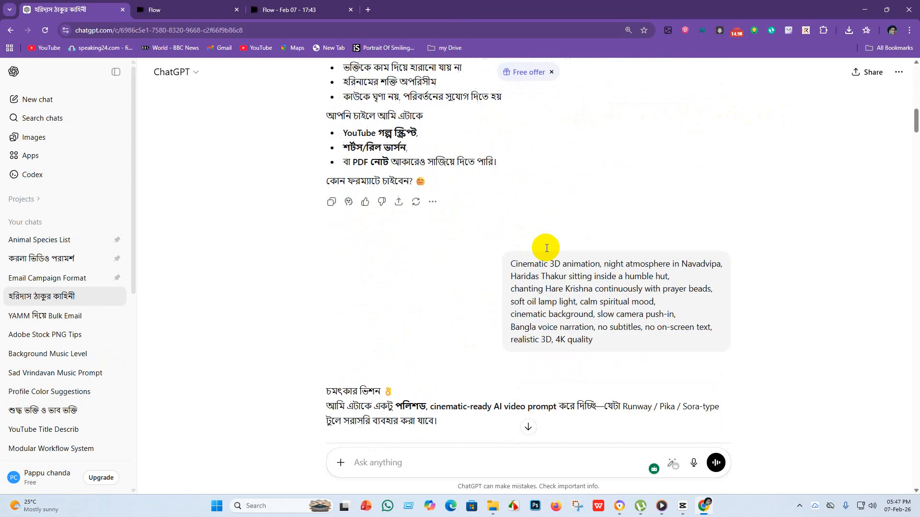
pyautogui.scroll(4, 537, 158)
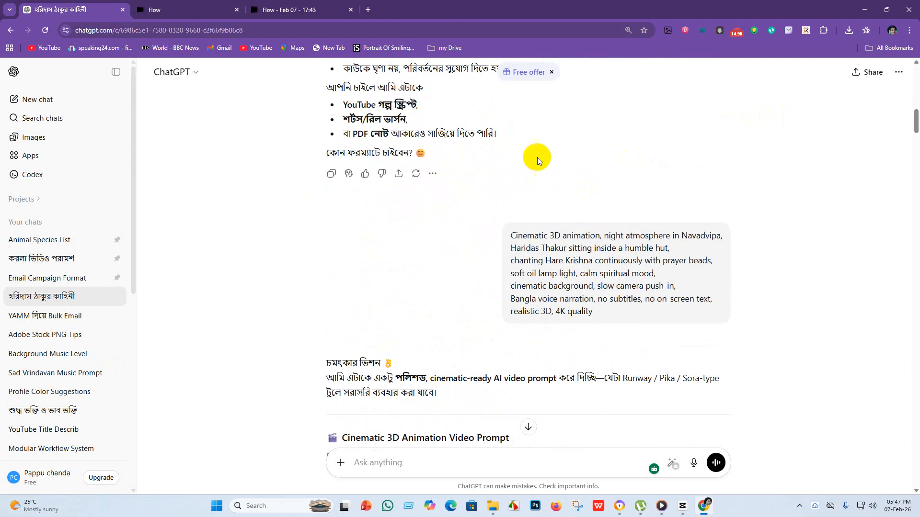
pyautogui.scroll(4, 496, 203)
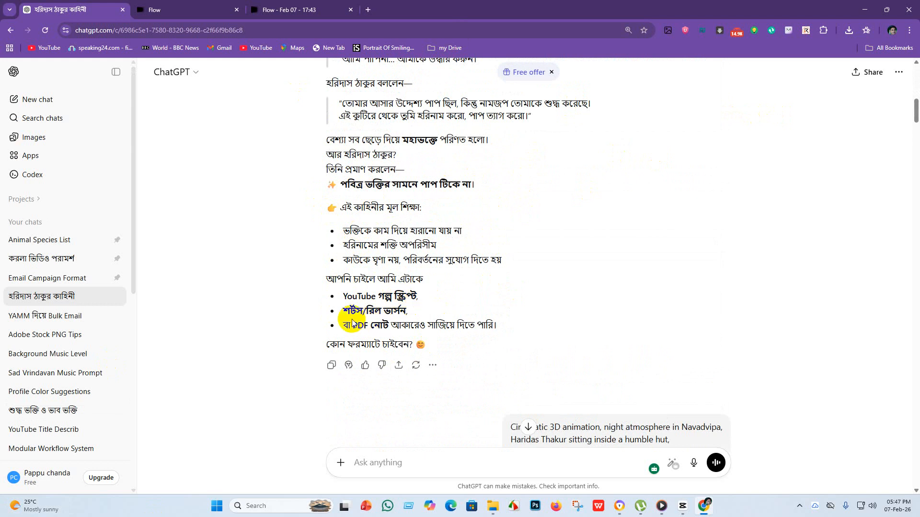
pyautogui.scroll(6, 360, 374)
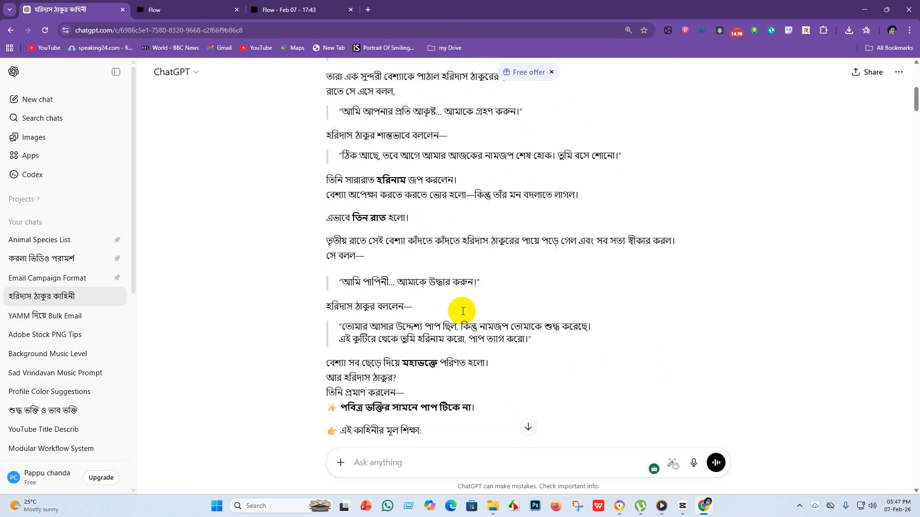
pyautogui.scroll(-7, 475, 364)
pyautogui.scroll(-5, 488, 310)
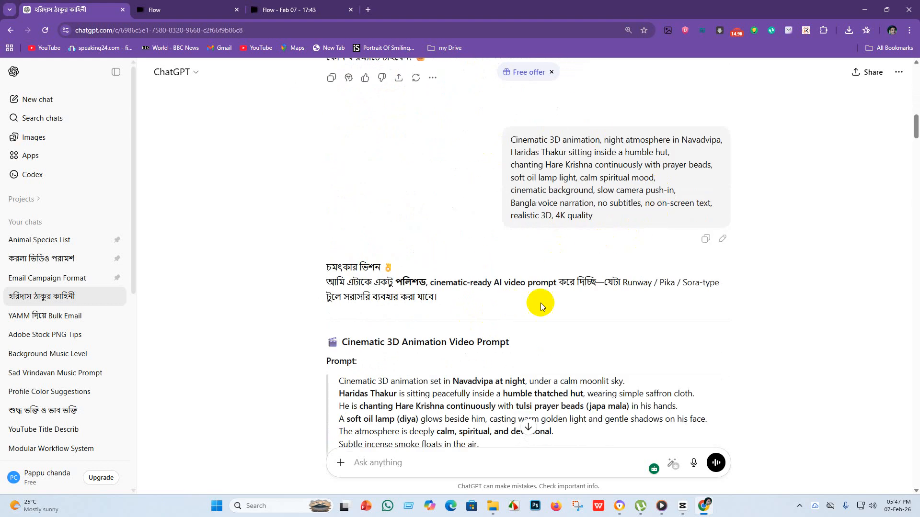
pyautogui.scroll(-3, 421, 300)
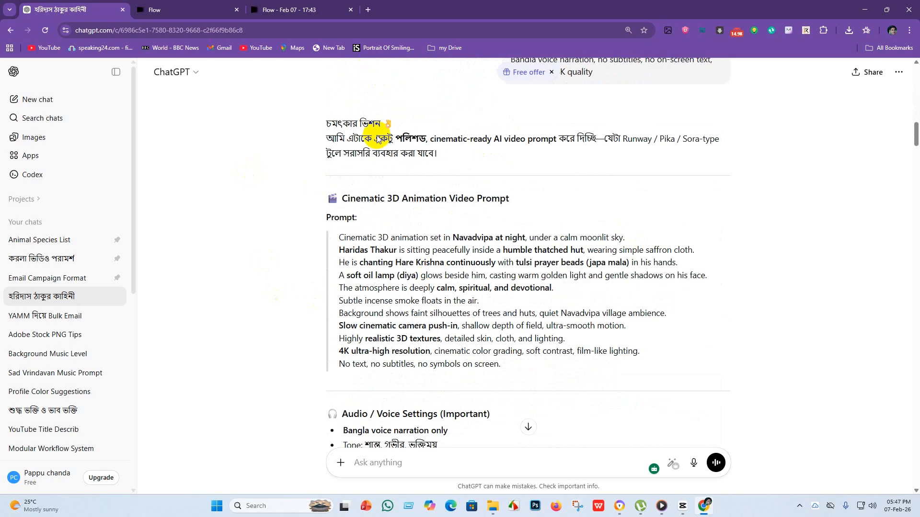
pyautogui.scroll(-6, 486, 242)
pyautogui.scroll(15, 373, 170)
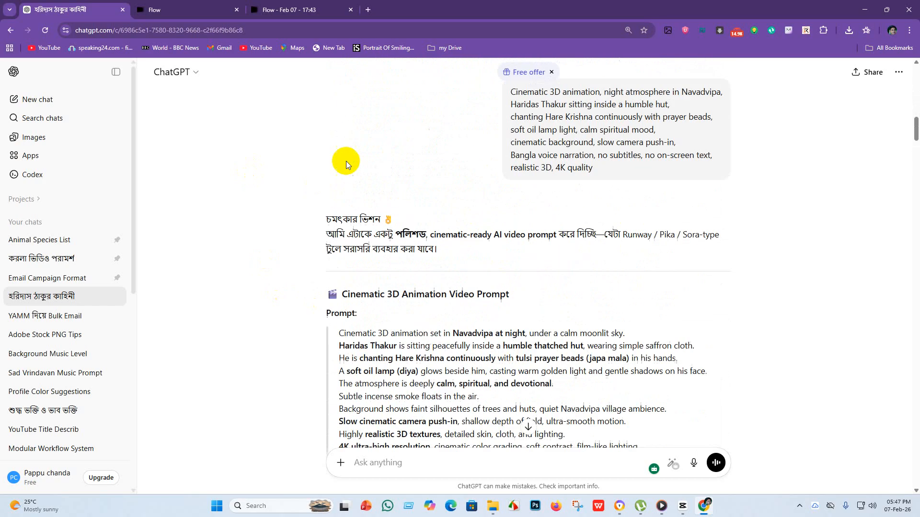
pyautogui.scroll(7, 181, 98)
pyautogui.scroll(1, 599, 73)
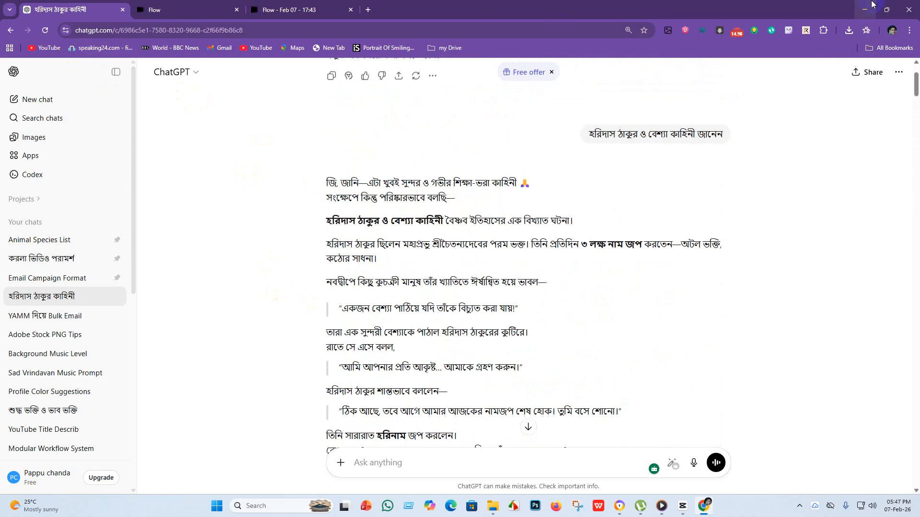
# Minimize the browser and the CapCut project window to return to the desktop.
pyautogui.click(871, 6)
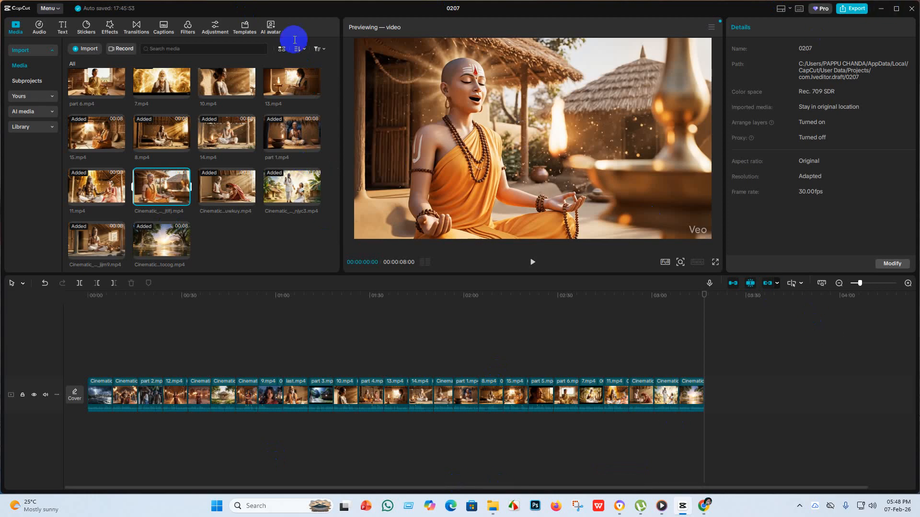
pyautogui.click(880, 10)
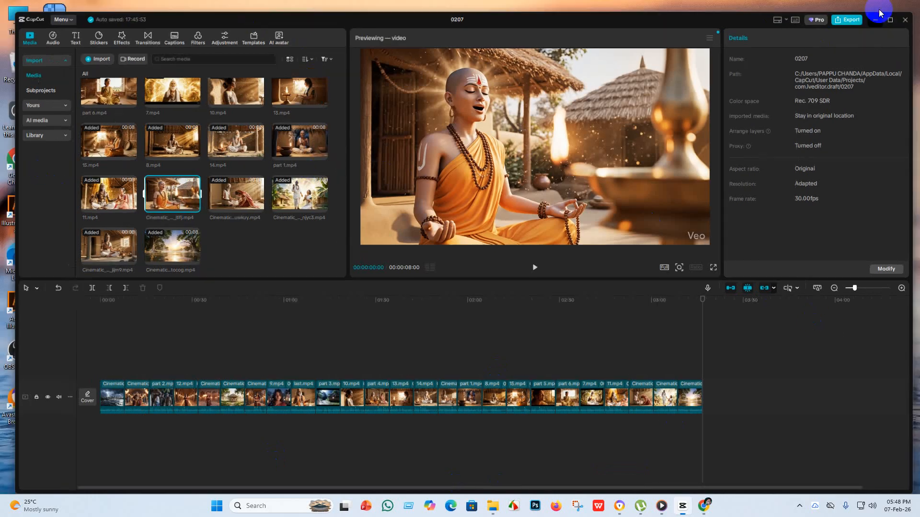